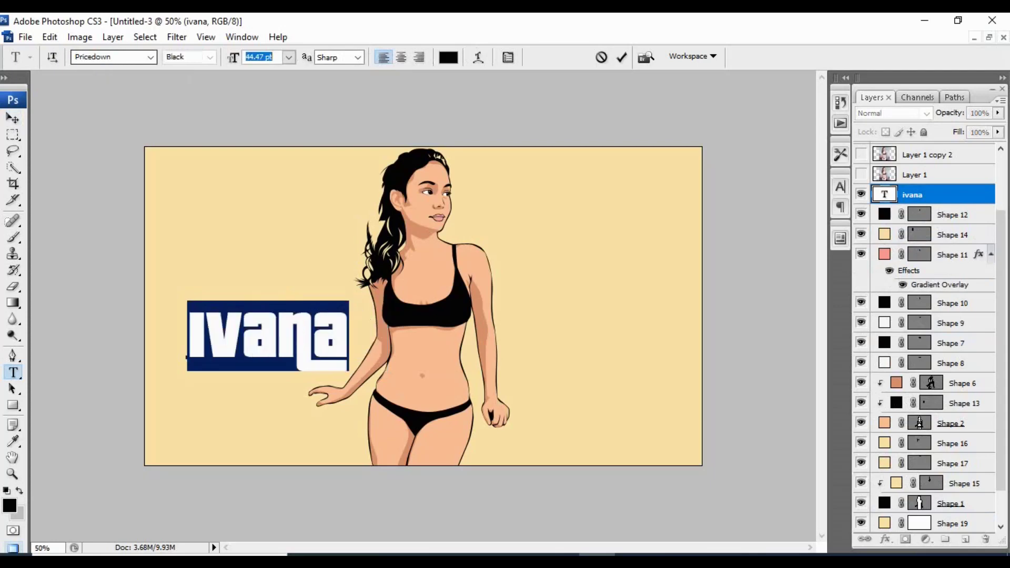
Set the ivana text to 44.47 pt and move it onto the figure's torso.
click(329, 329)
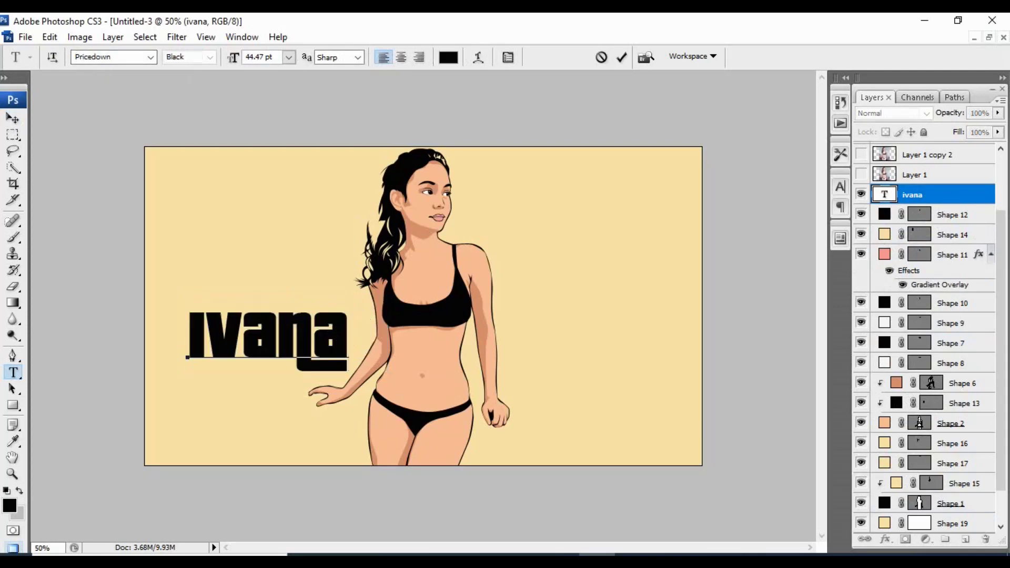
key(ctrl+Return)
key(v)
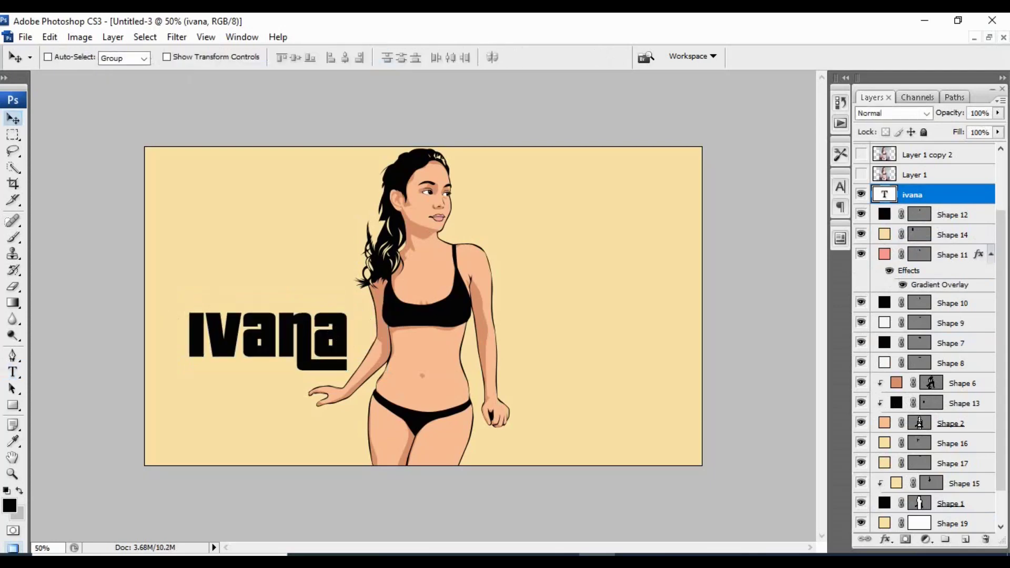
drag(212, 299, 293, 322)
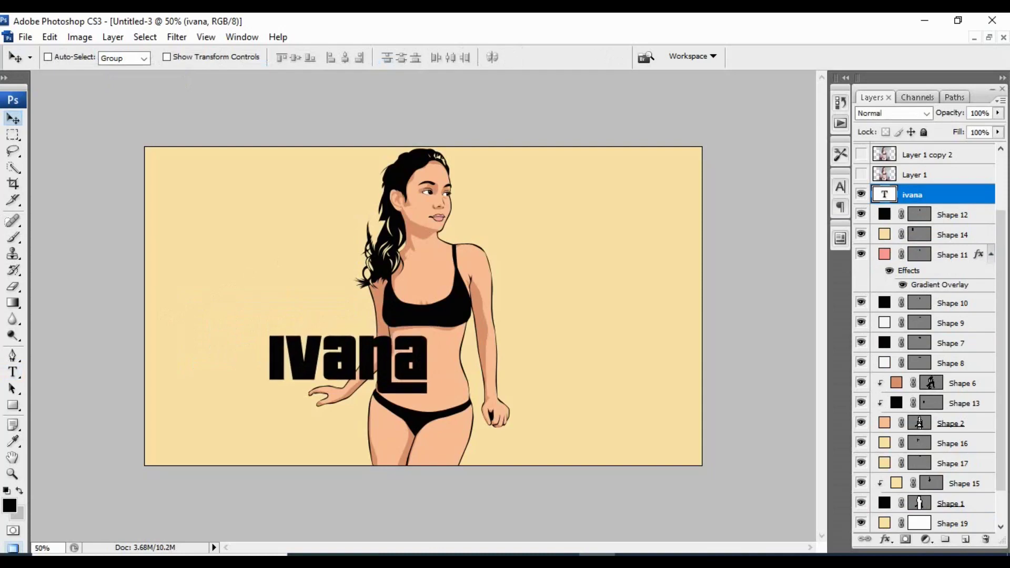
key(t)
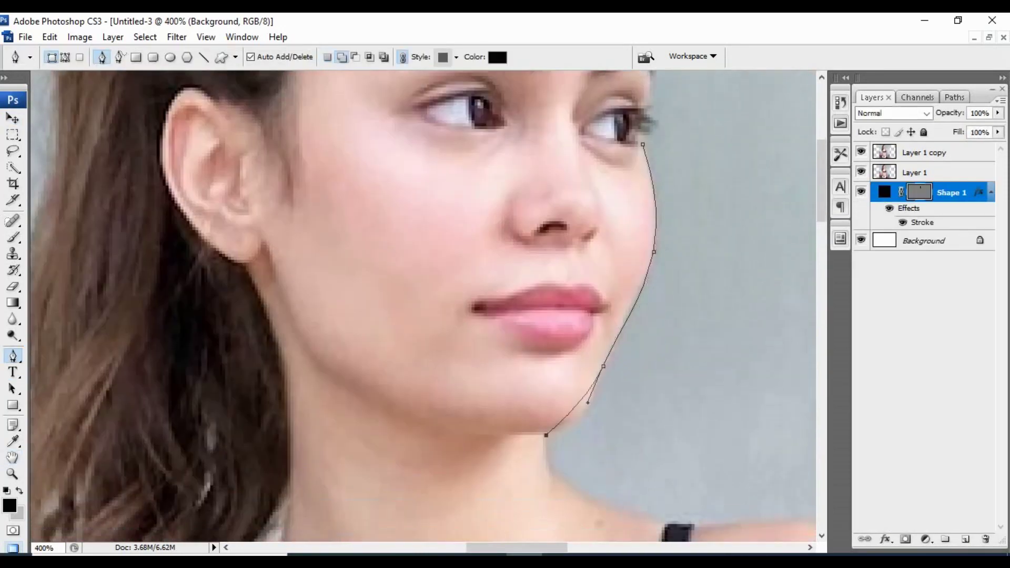
Pen-trace the figure's arm, waist and hips, zooming and panning along the silhouette.
scroll(423, 306, down, 5)
scroll(423, 306, down, 5)
scroll(422, 306, down, 5)
scroll(423, 306, down, 5)
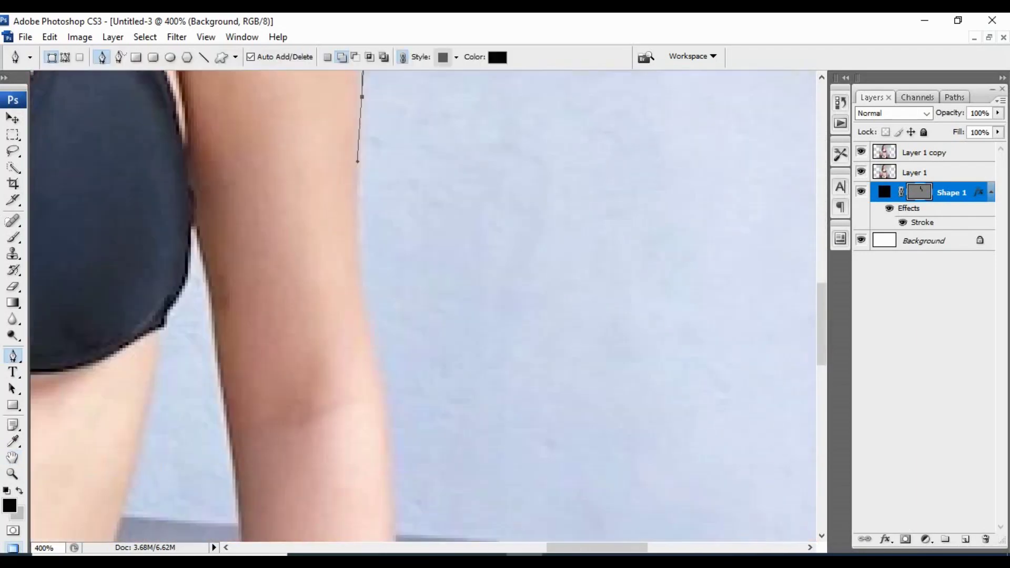
scroll(423, 306, down, 5)
scroll(423, 306, down, 5)
scroll(423, 306, down, 3)
scroll(423, 306, down, 3)
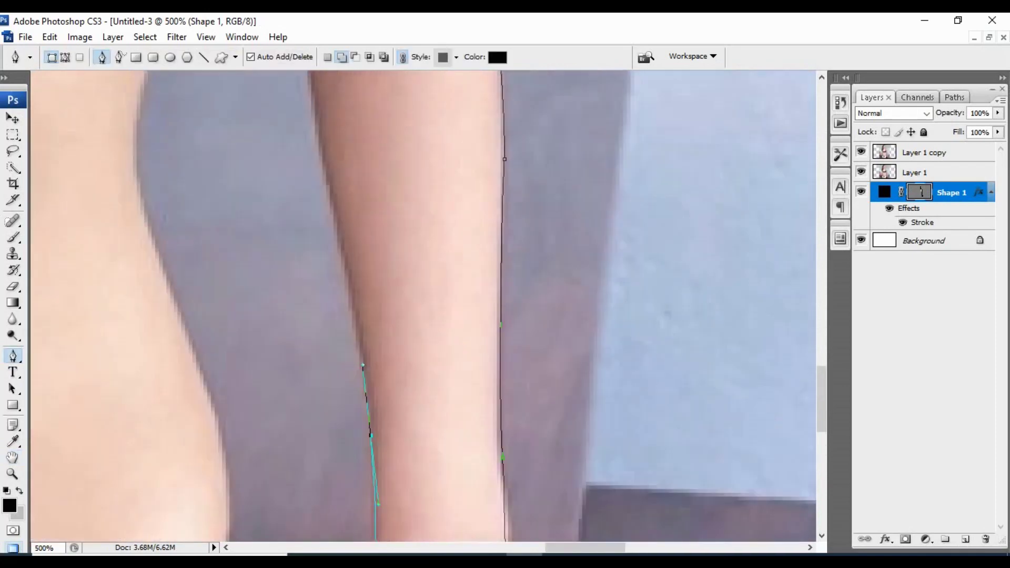
scroll(423, 306, down, 5)
scroll(422, 306, left, 3)
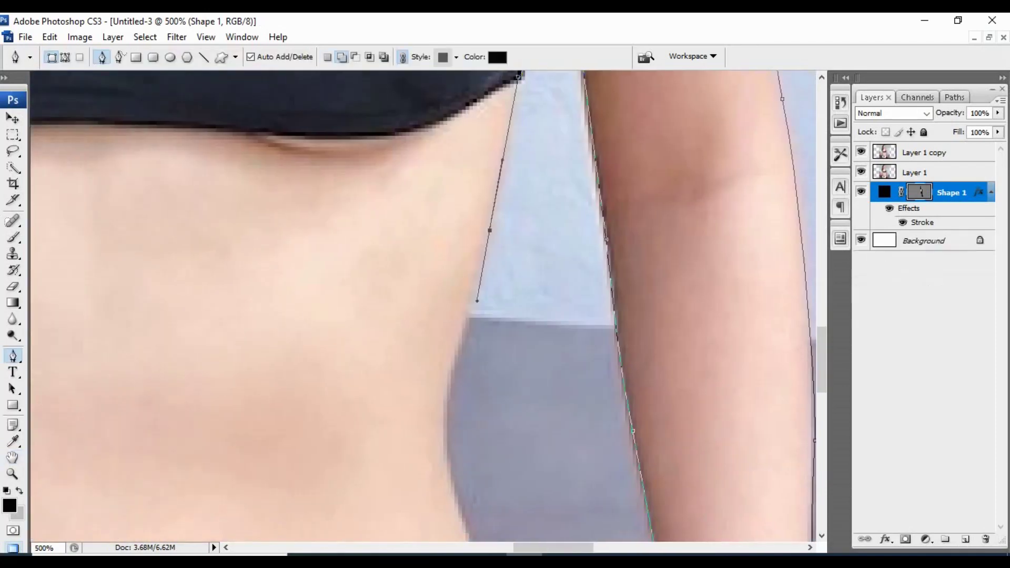
scroll(423, 306, up, 3)
scroll(423, 306, down, 3)
scroll(423, 306, down, 3)
scroll(423, 306, down, 3)
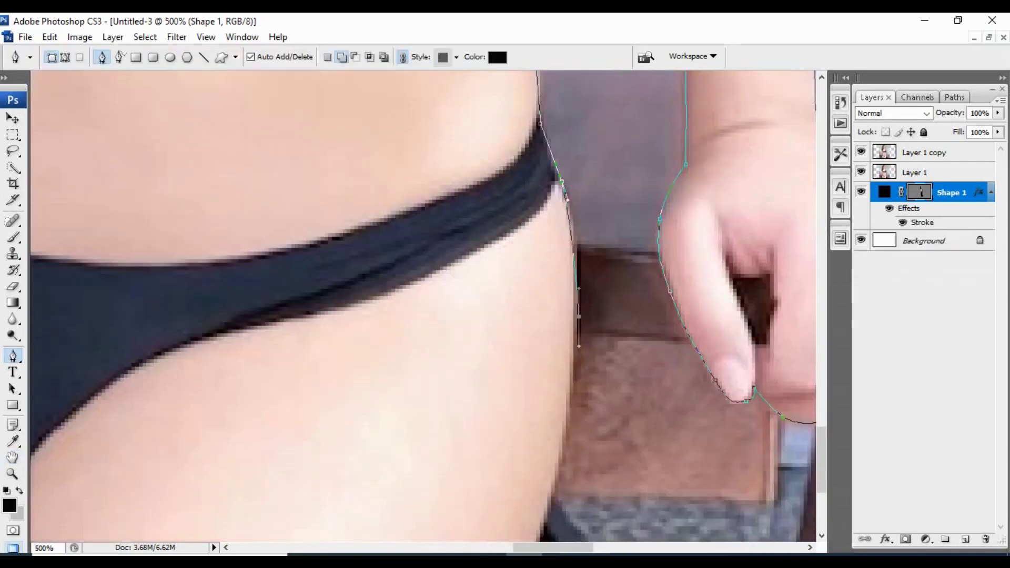
scroll(422, 306, down, 3)
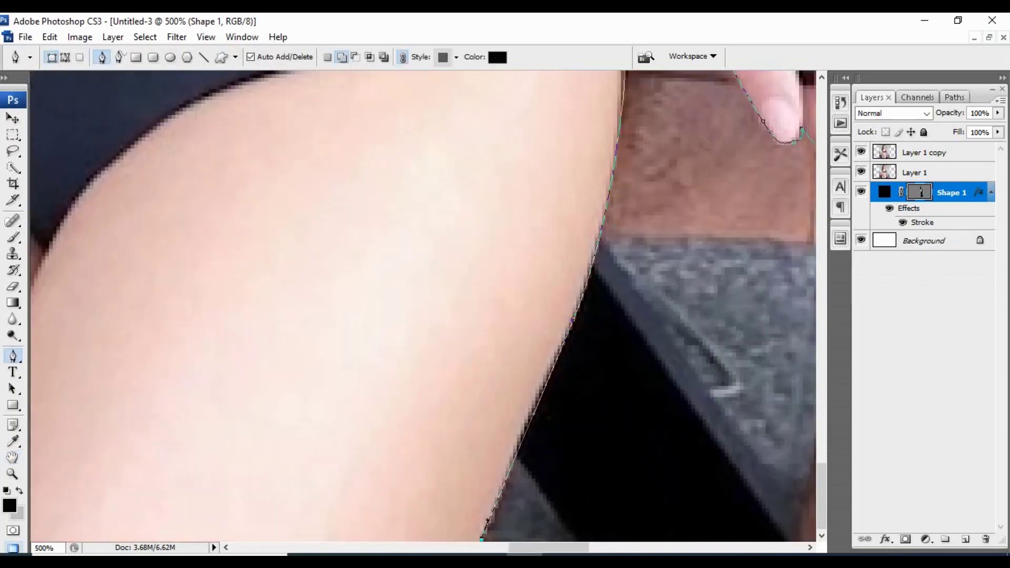
scroll(423, 306, left, 3)
scroll(423, 306, up, 3)
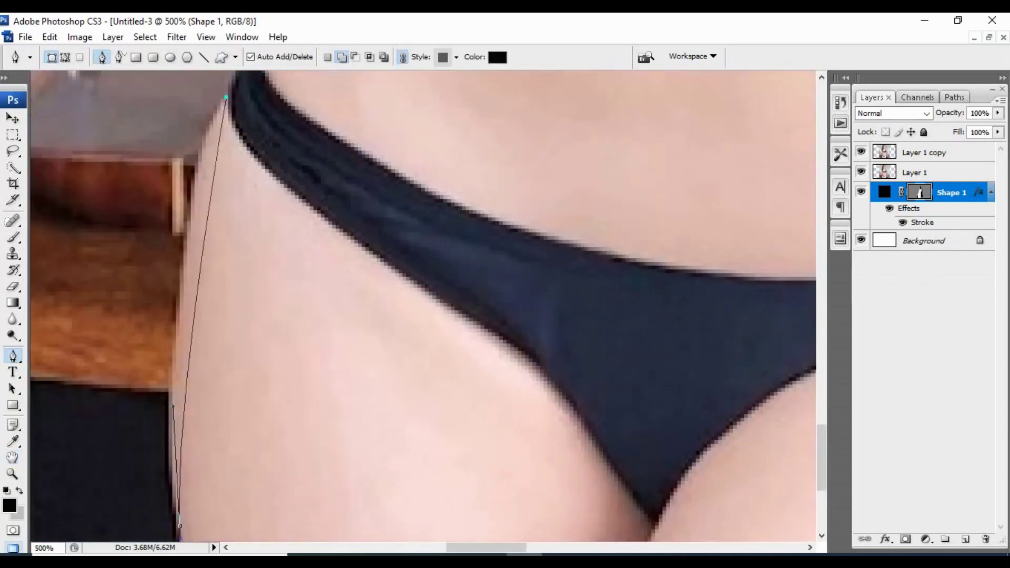
scroll(422, 306, up, 3)
scroll(423, 306, up, 3)
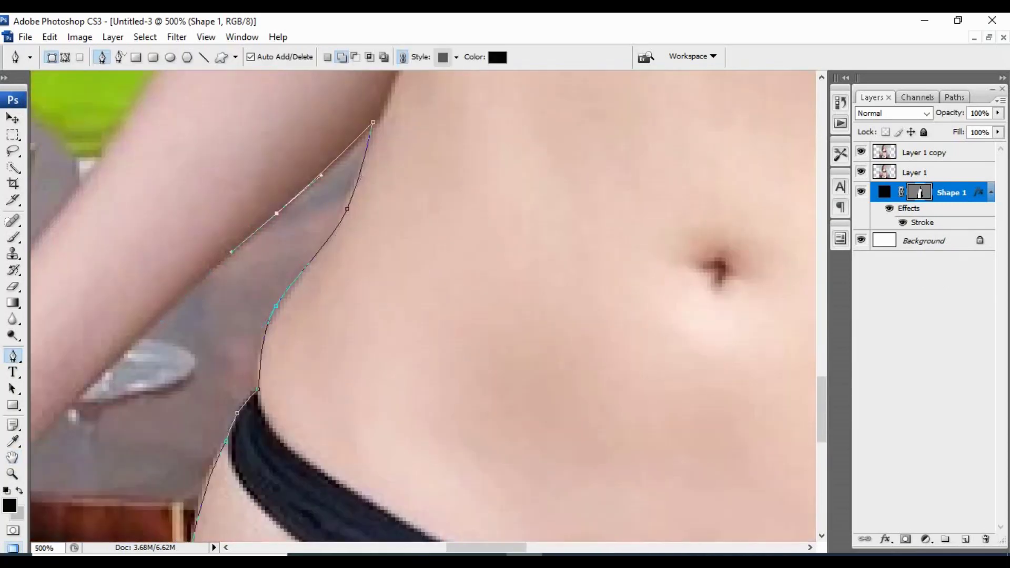
scroll(423, 306, down, 3)
scroll(423, 306, left, 3)
scroll(423, 306, left, 3)
scroll(422, 306, left, 1)
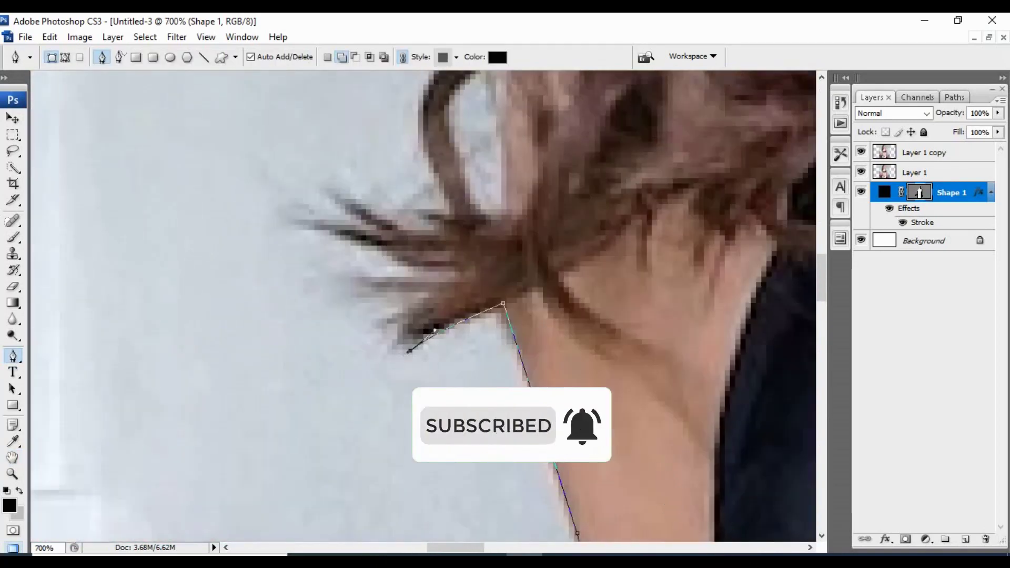
Trace the hair strands, the hairline beside the ear and the face edge.
drag(392, 350, 358, 323)
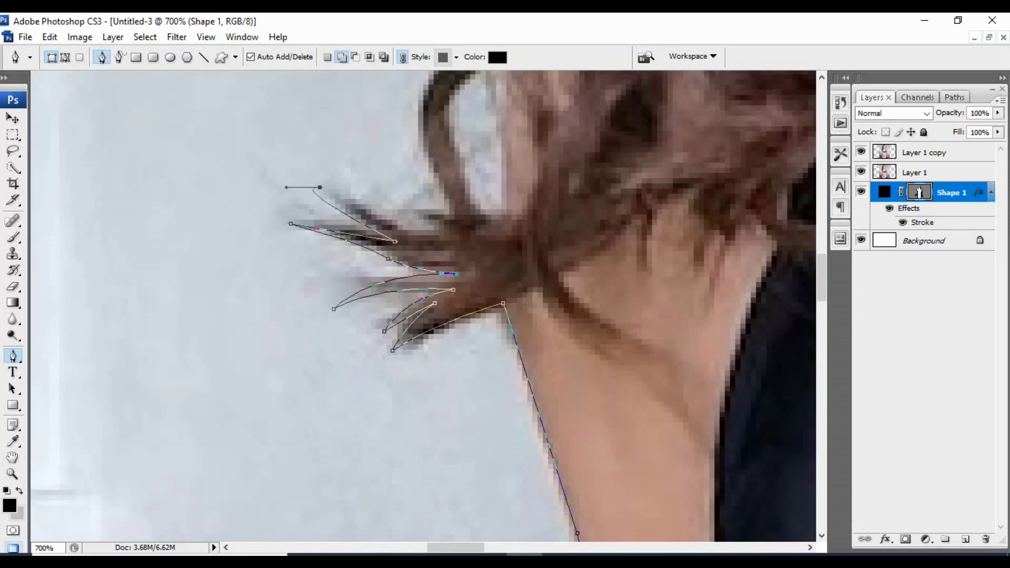
scroll(424, 305, up, 5)
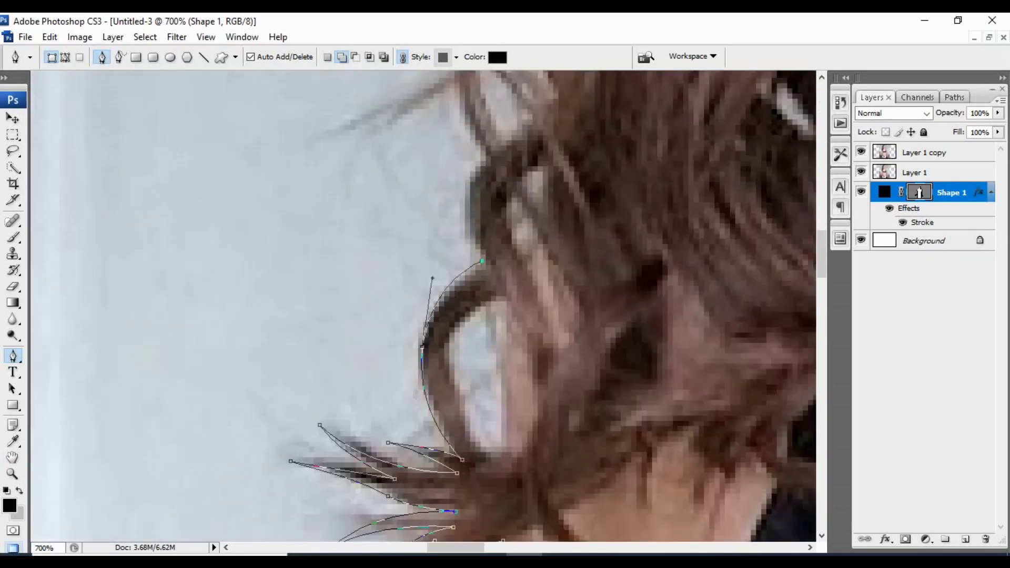
scroll(423, 305, down, 2)
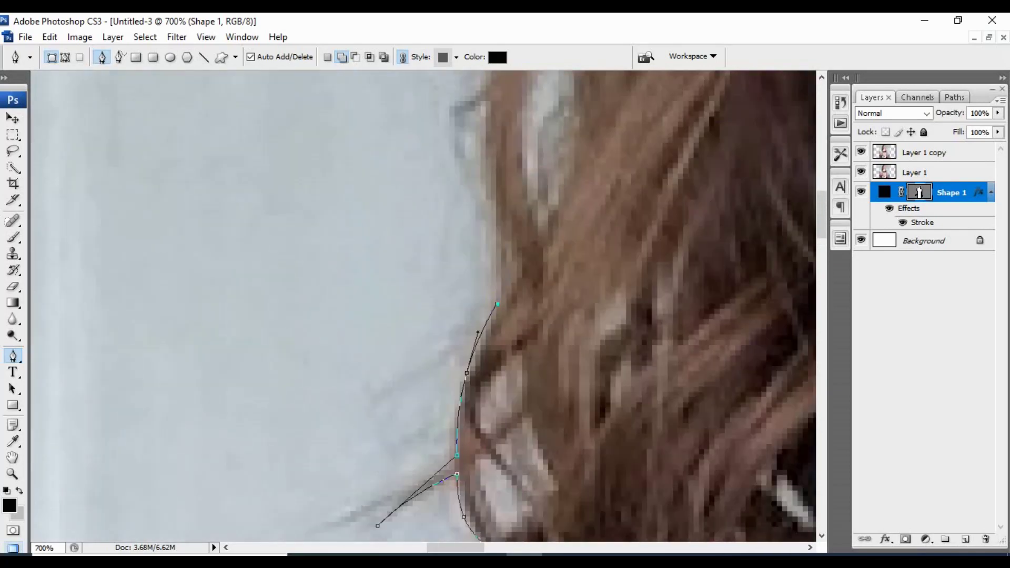
drag(474, 421, 420, 237)
scroll(423, 311, down, 2)
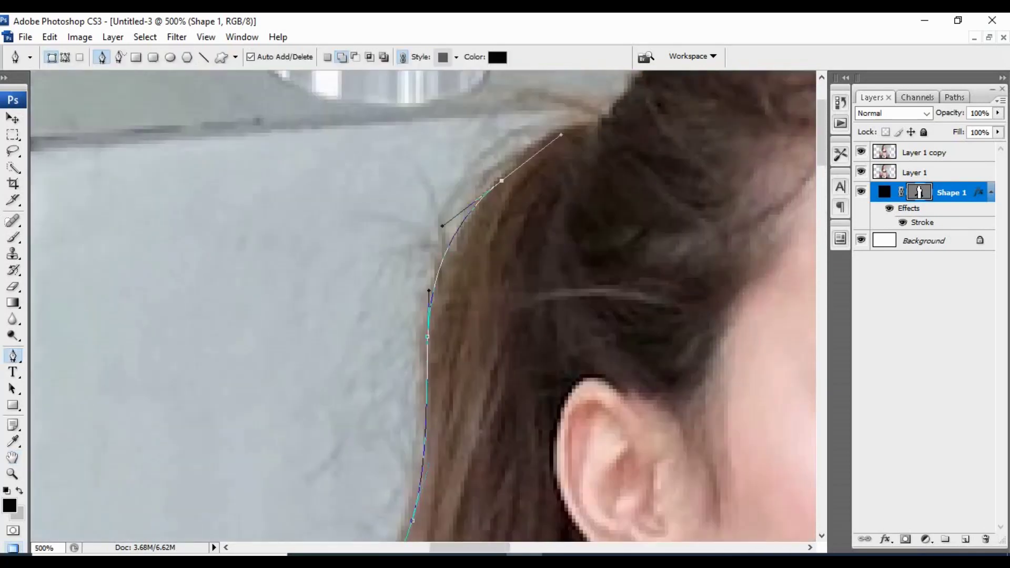
scroll(549, 126, down, 5)
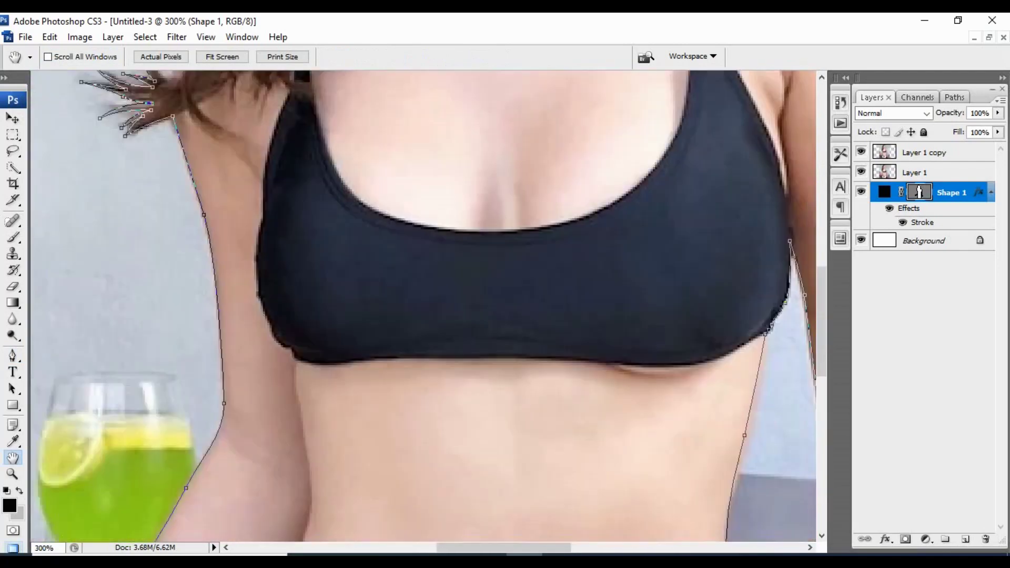
scroll(549, 127, up, 5)
scroll(365, 116, up, 2)
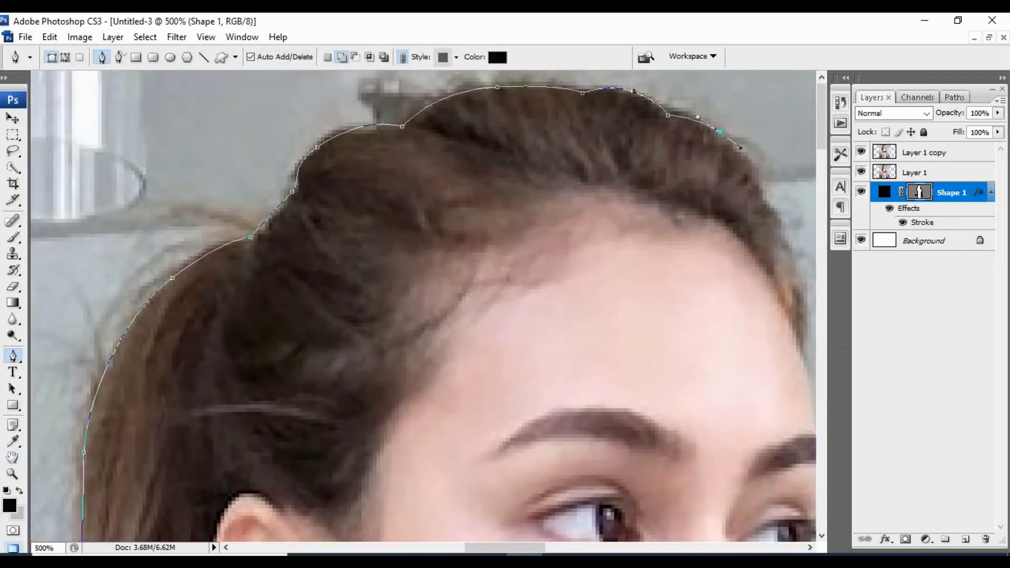
scroll(424, 310, down, 2)
scroll(424, 310, down, 2)
scroll(423, 310, down, 2)
scroll(424, 310, up, 1)
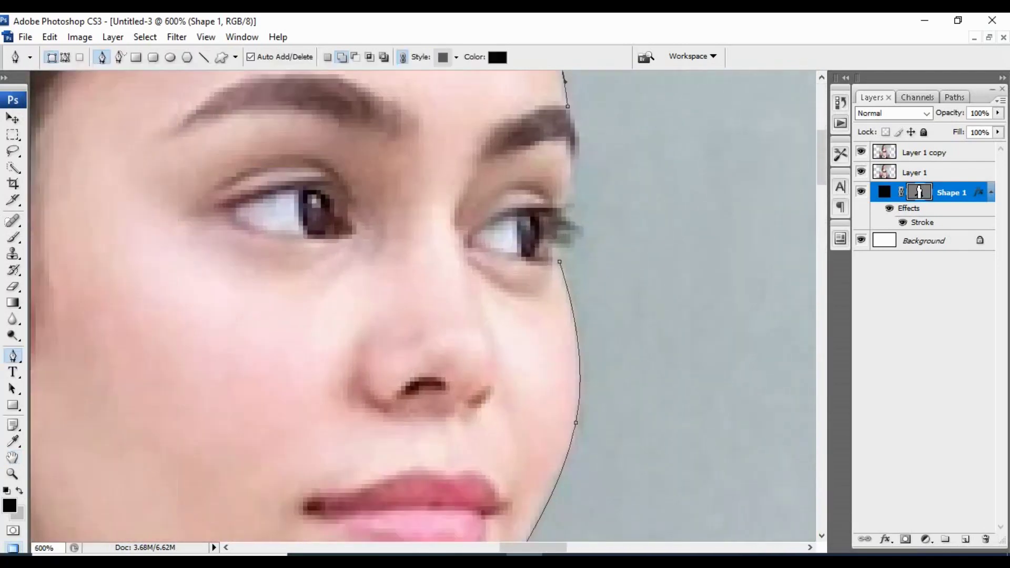
scroll(668, 206, up, 2)
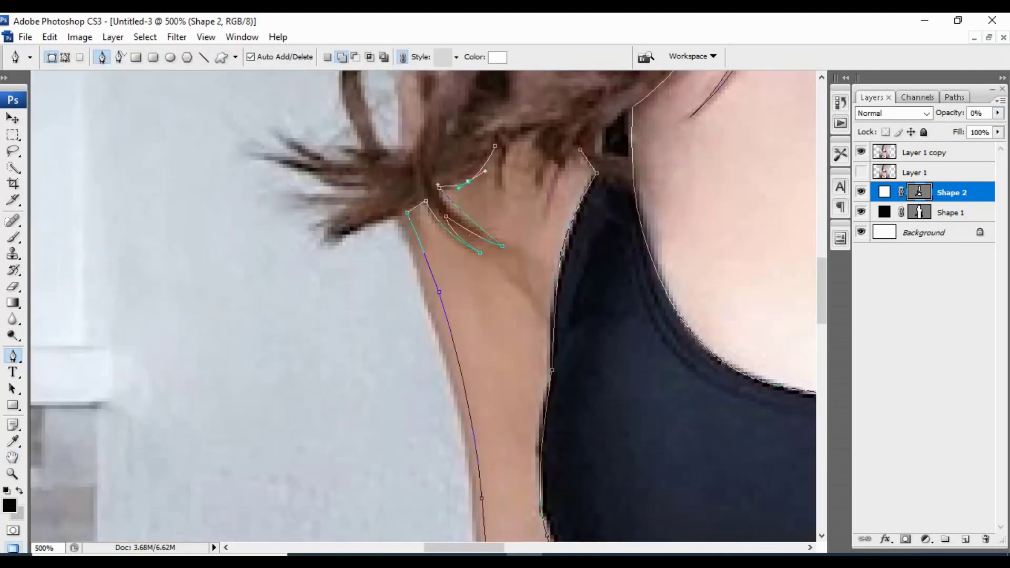
Add path points where the hair meets the neck and a smooth curve along the hand.
click(542, 128)
scroll(542, 129, up, 3)
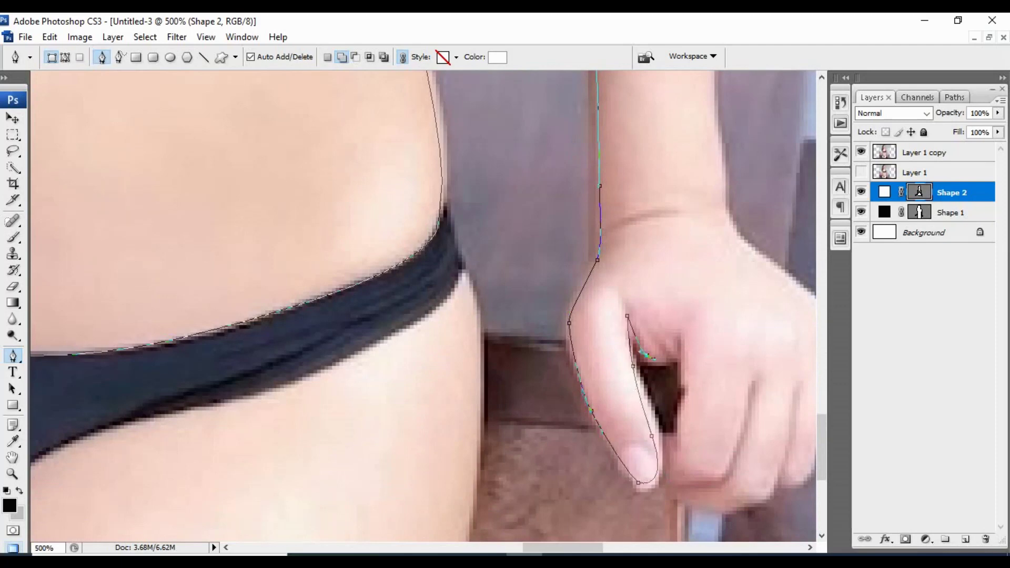
drag(526, 408, 518, 451)
scroll(503, 474, down, 2)
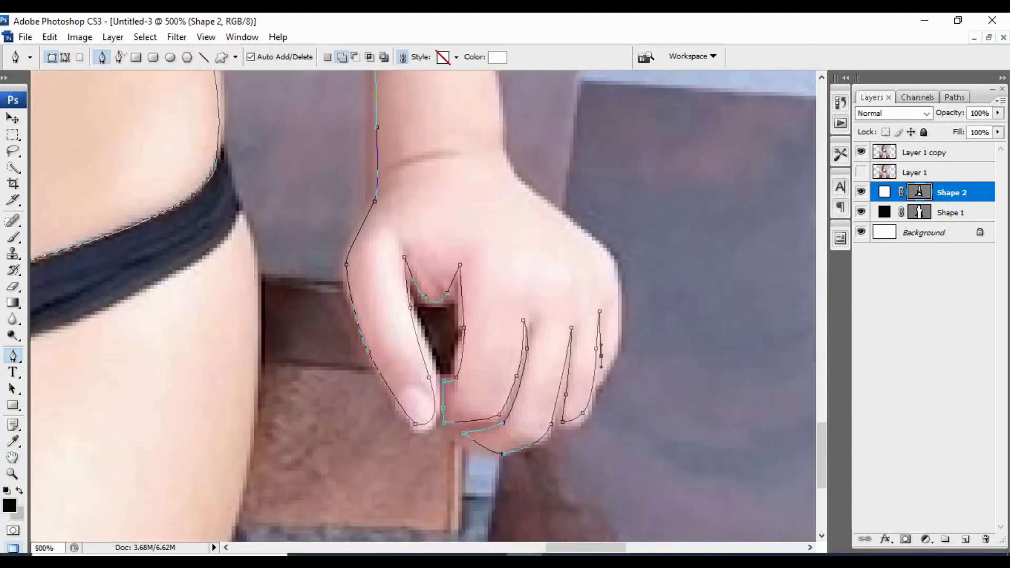
scroll(423, 305, up, 2)
scroll(423, 305, up, 4)
scroll(423, 305, up, 4)
scroll(424, 306, up, 3)
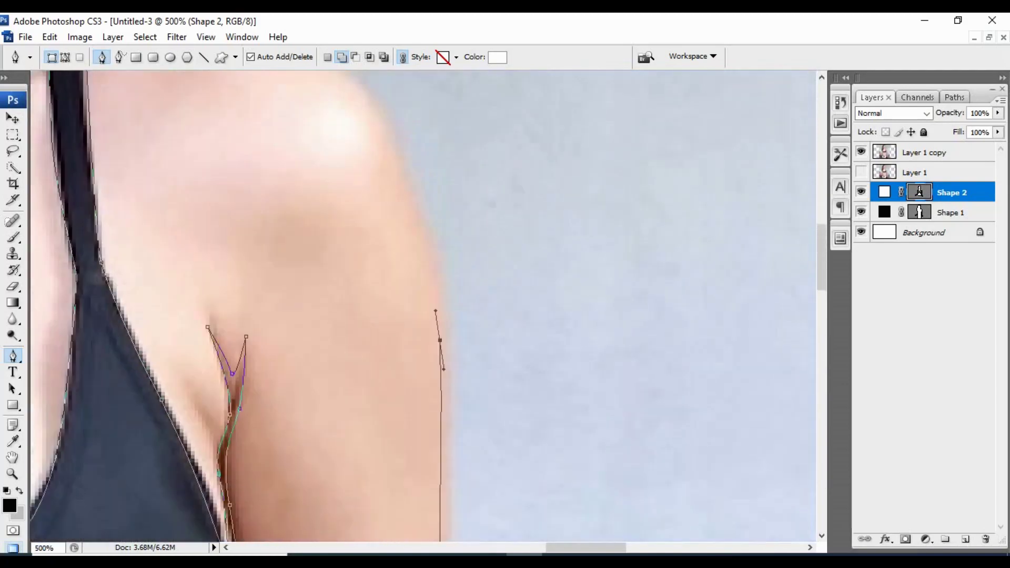
Zoom out and hide the reference photo to check the traced shapes, then zoom back in.
key(ctrl+minus)
key(ctrl+minus)
click(861, 152)
key(ctrl+0)
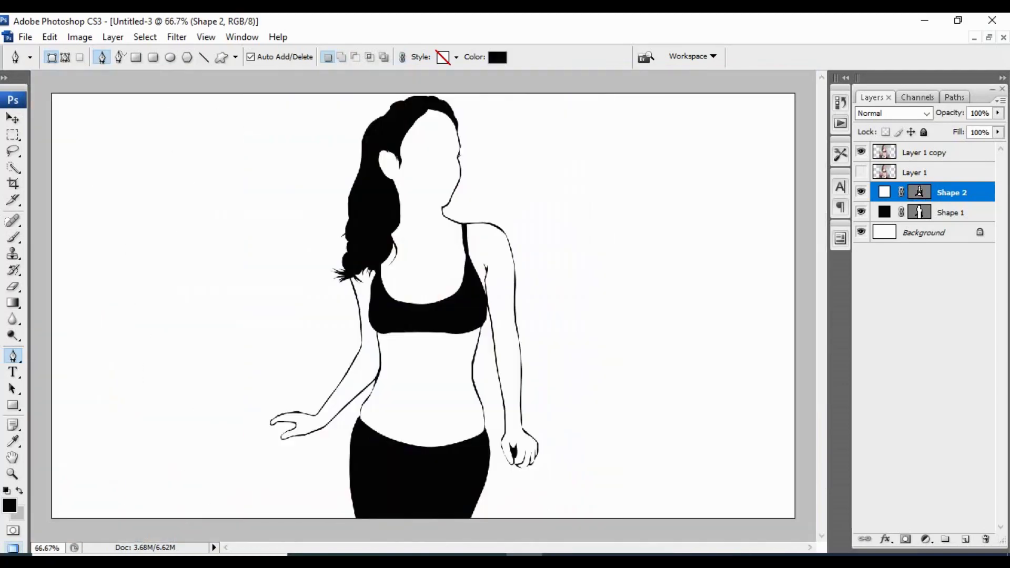
ctrl+click(421, 474)
scroll(421, 305, up, 2)
scroll(421, 305, up, 2)
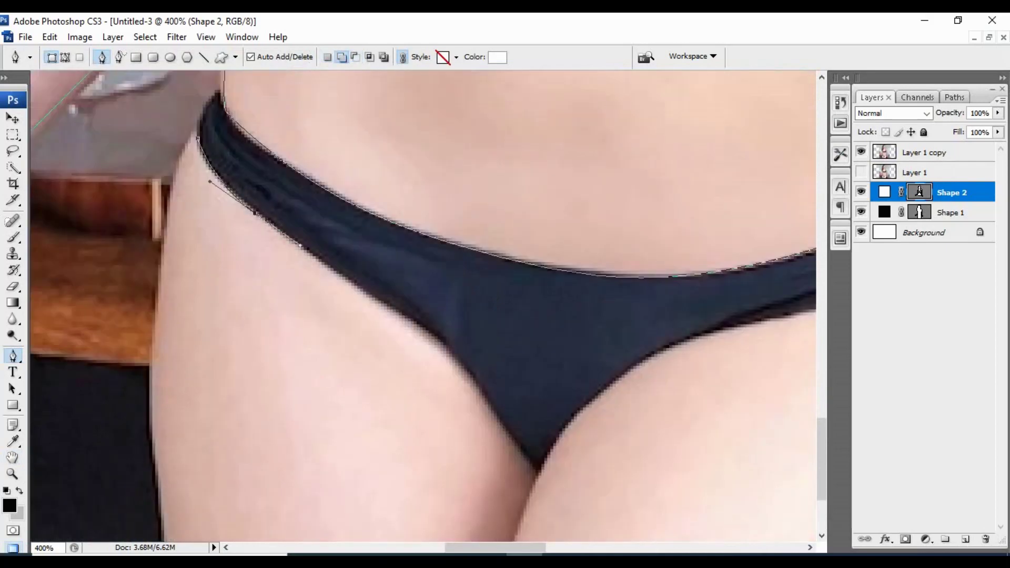
Add anchor points along the bikini bottom's edge.
click(409, 313)
click(469, 372)
scroll(421, 305, down, 3)
click(533, 309)
scroll(420, 305, up, 1)
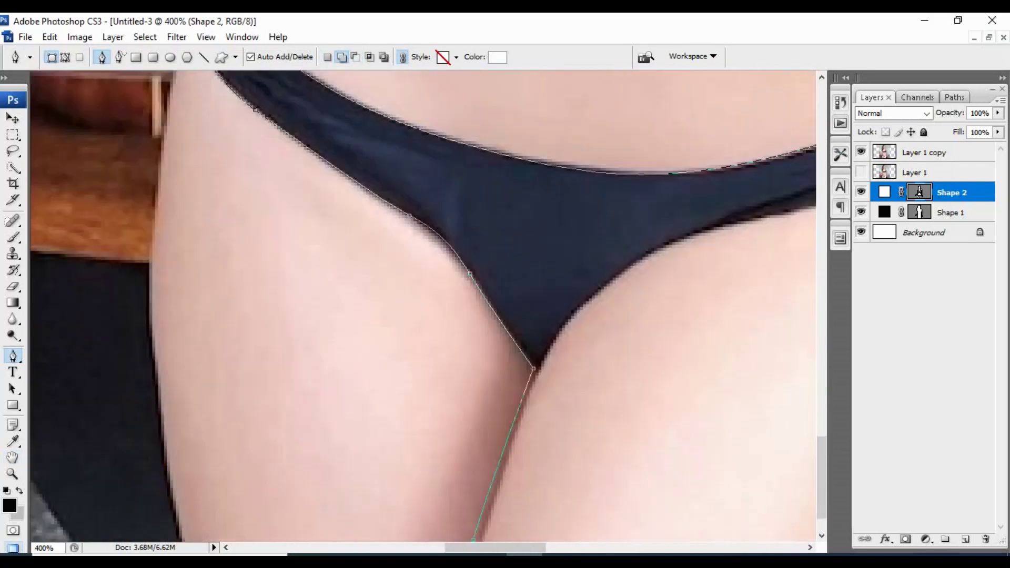
scroll(420, 305, up, 2)
scroll(421, 305, right, 6)
scroll(421, 305, down, 2)
Continue anchors along the bikini's lower edge to its corner, then hide the photo and fit the view.
click(367, 253)
click(268, 322)
click(232, 381)
scroll(421, 305, down, 3)
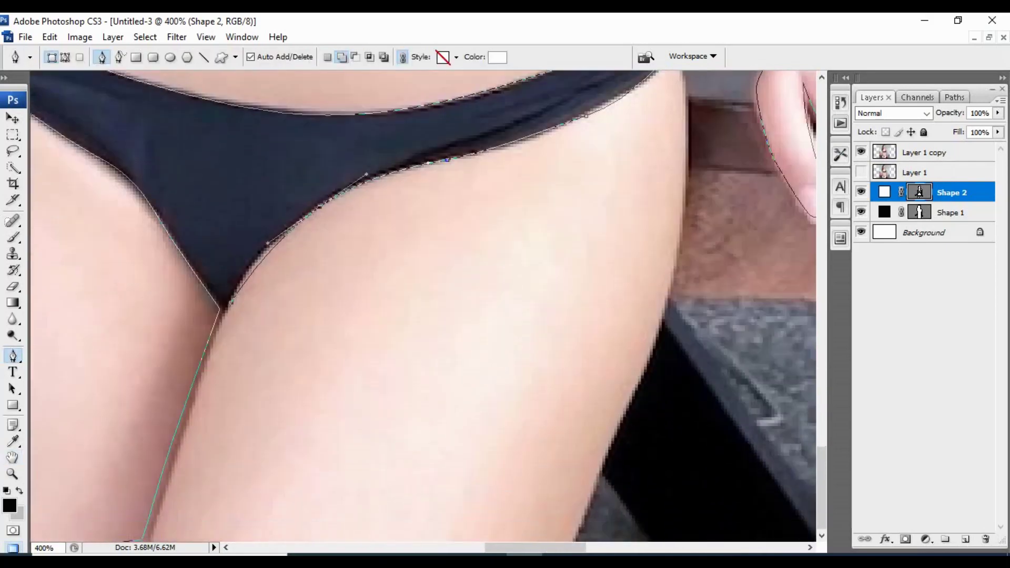
scroll(421, 305, up, 2)
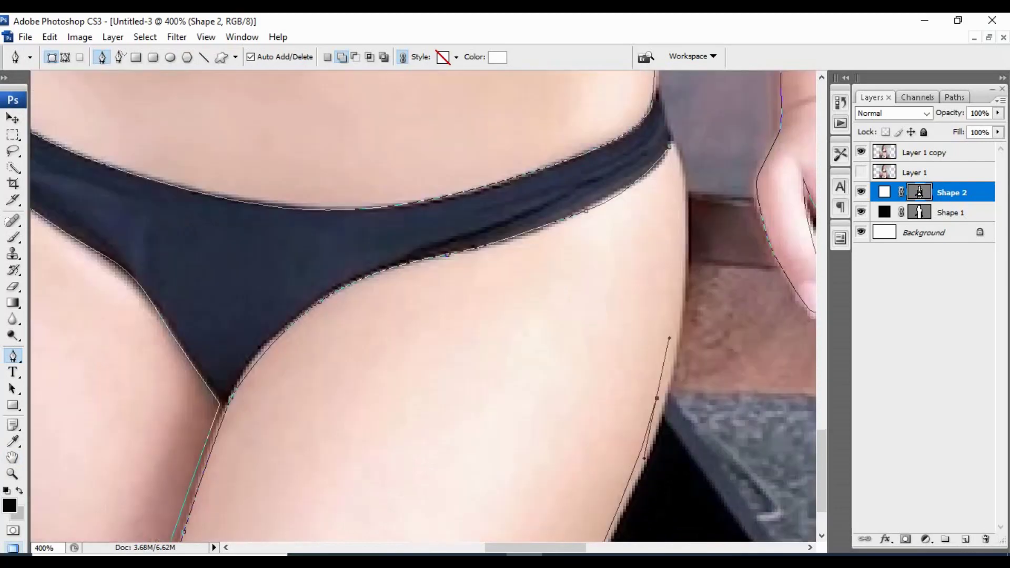
click(860, 152)
key(ctrl+0)
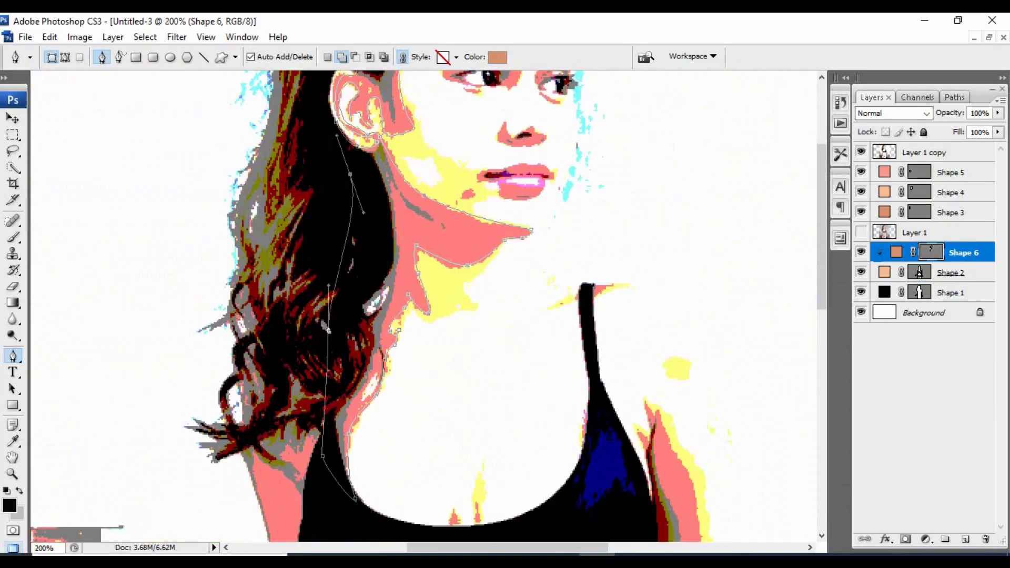
Zoom to 400% and frame the arm and shoulder for the shadow shape.
scroll(428, 305, down, 2)
scroll(428, 305, down, 3)
key(ctrl+plus)
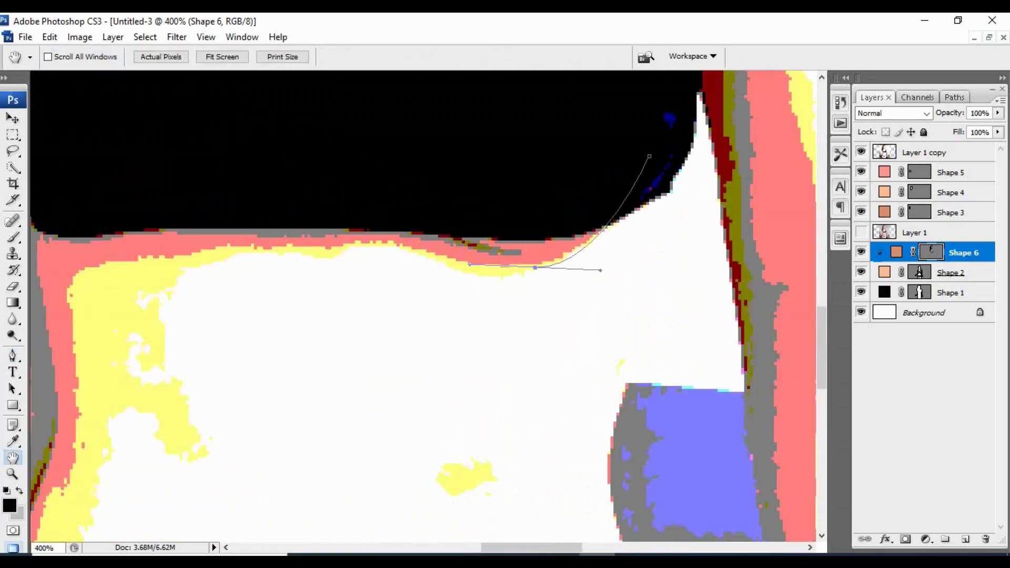
drag(368, 420, 631, 194)
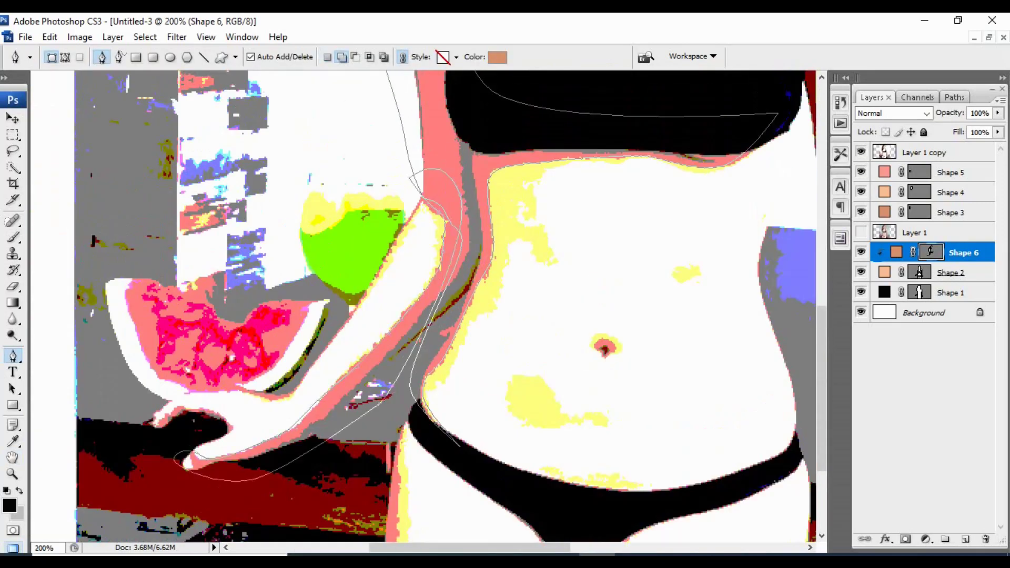
Trace shadow anchors around the hand and lower right finger at 400%.
key(ctrl+plus)
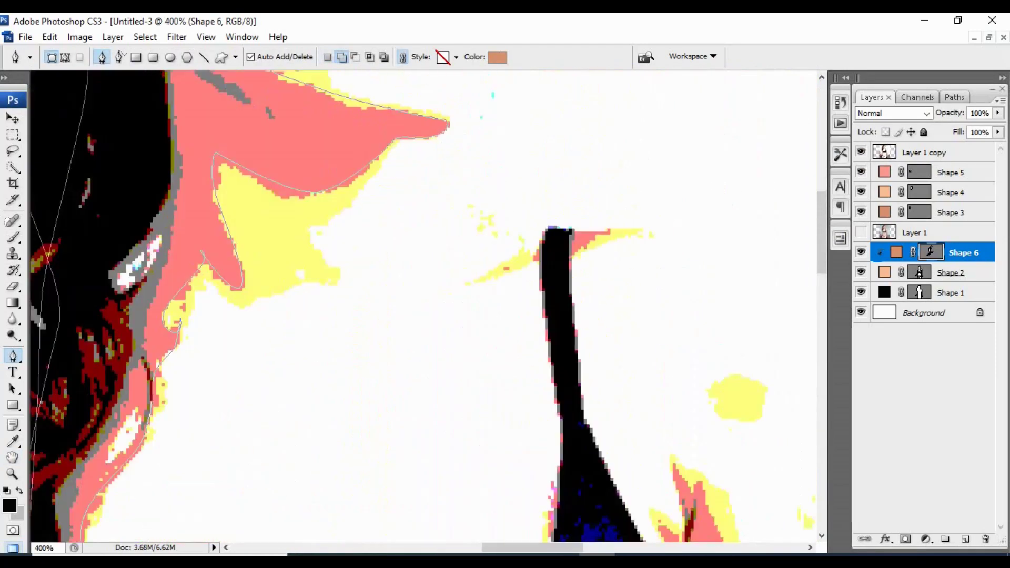
scroll(421, 305, down, 5)
scroll(421, 305, down, 5)
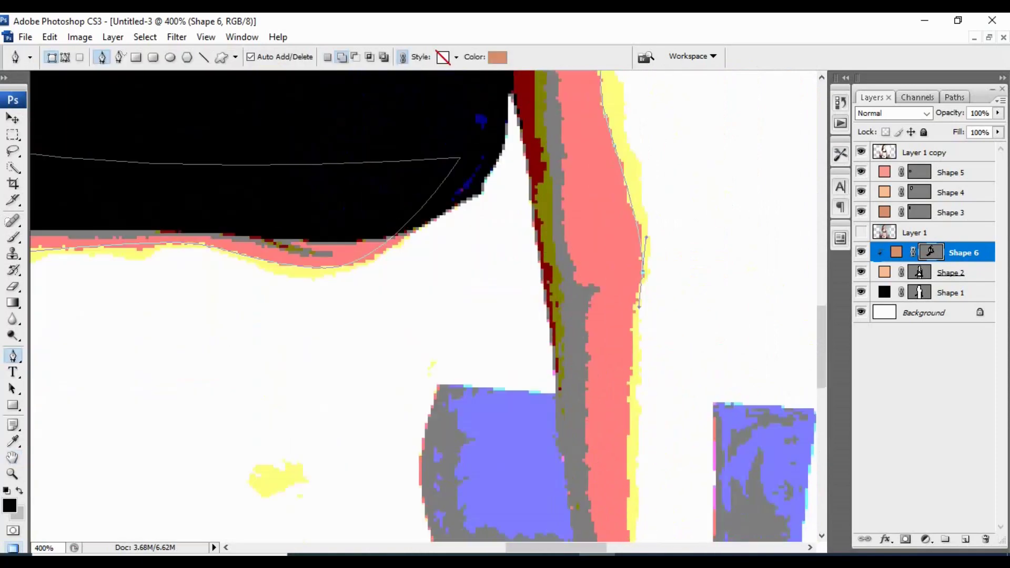
scroll(421, 305, down, 5)
scroll(421, 305, down, 2)
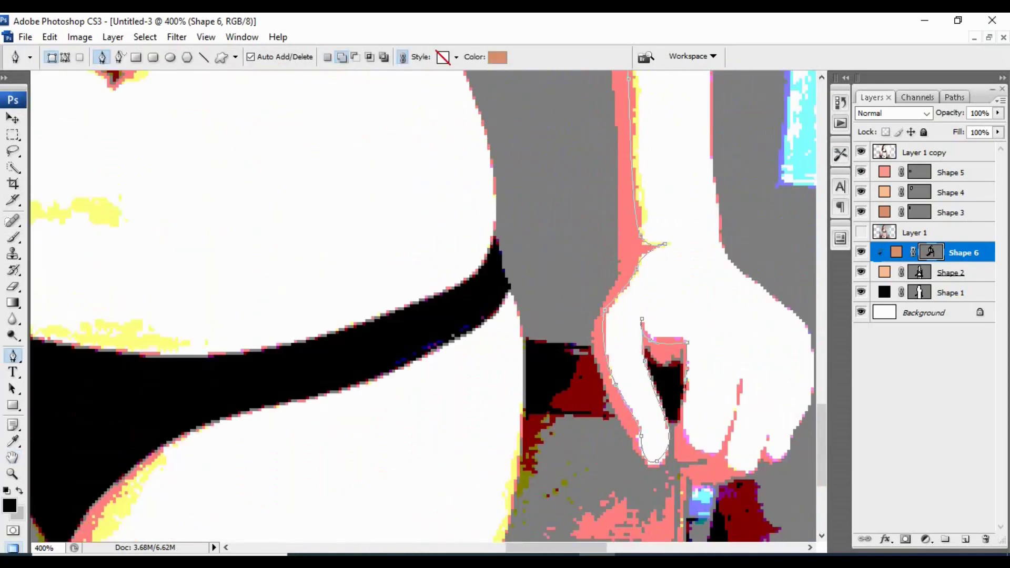
click(719, 449)
scroll(421, 305, right, 3)
scroll(557, 416, up, 2)
scroll(557, 416, up, 2)
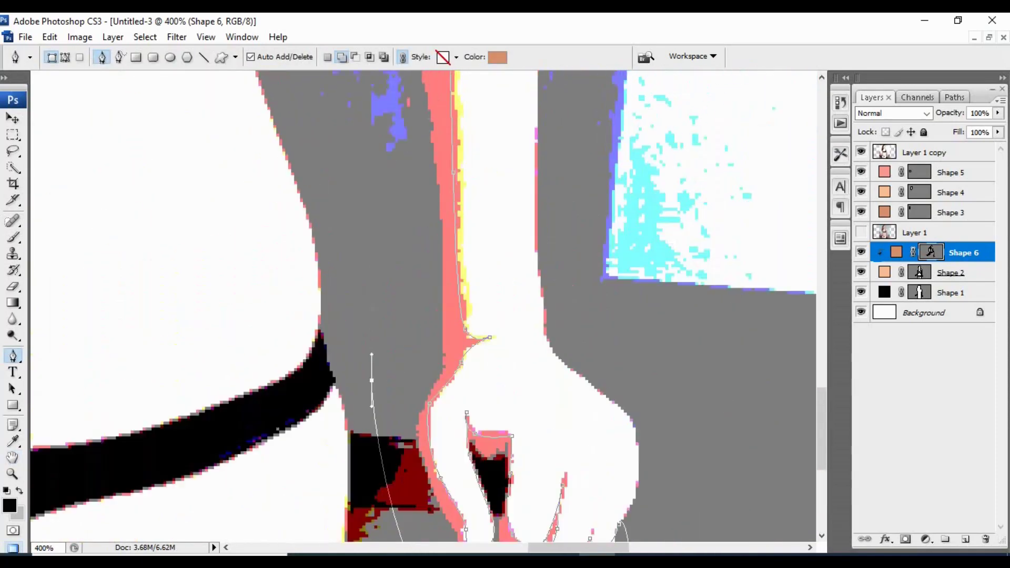
scroll(558, 416, up, 3)
Toggle the photo layer while zooming out and in to compare the shadow shapes on the torso.
click(860, 152)
key(ctrl+minus)
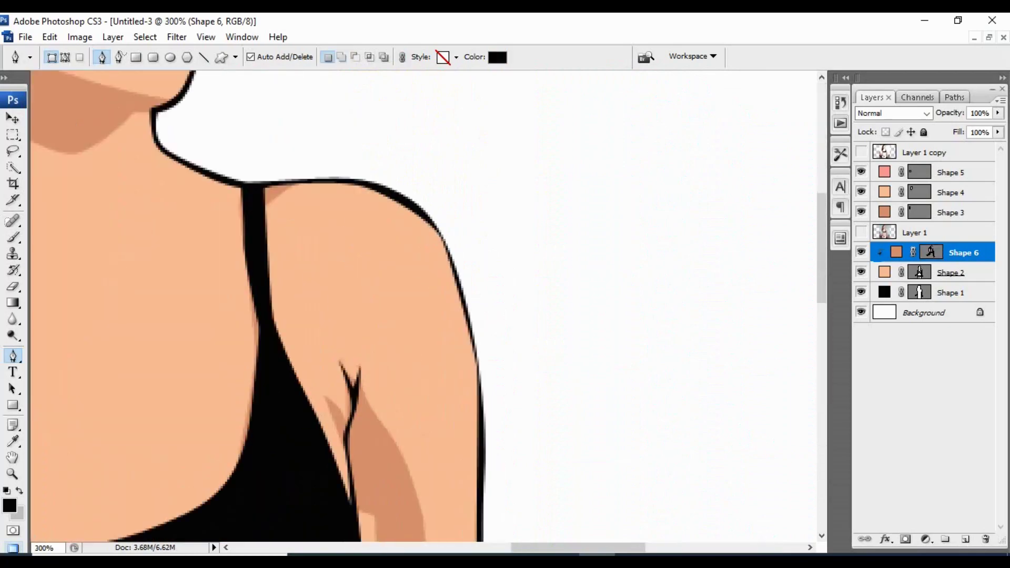
scroll(420, 305, down, 3)
scroll(421, 305, down, 5)
click(861, 152)
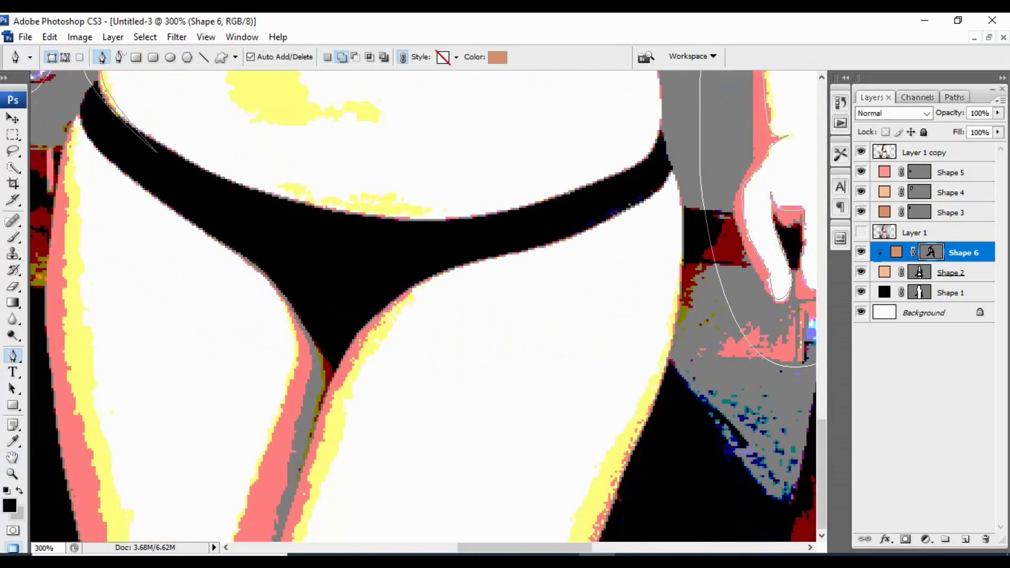
scroll(421, 305, left, 5)
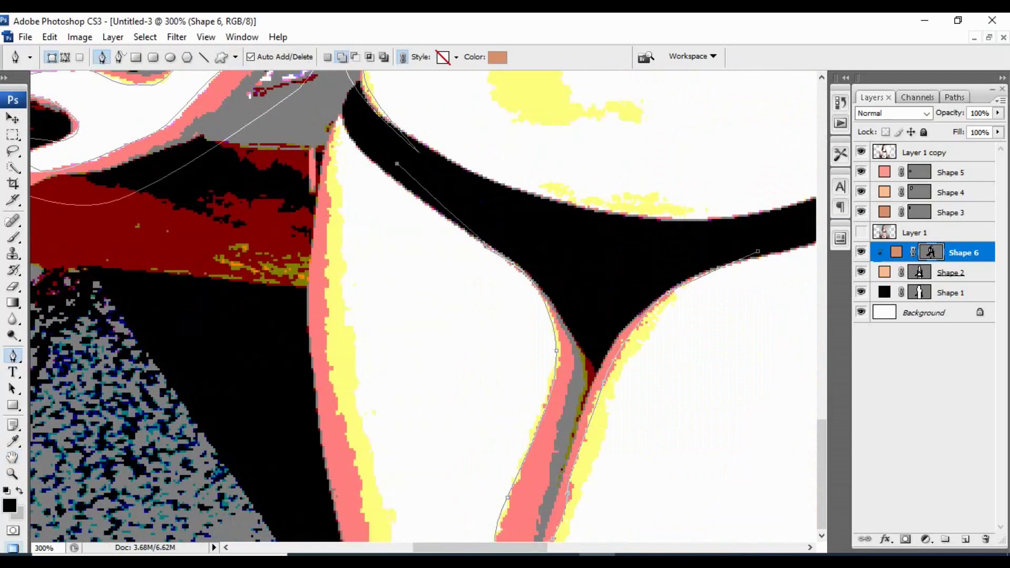
click(861, 152)
key(ctrl+minus)
key(ctrl+minus)
key(ctrl+minus)
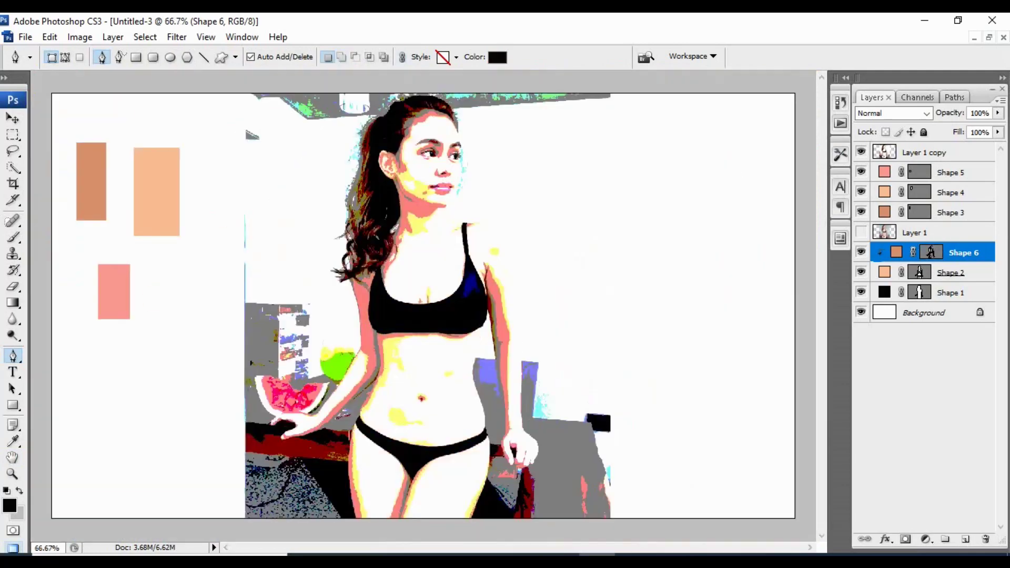
key(ctrl+plus)
key(ctrl+plus)
key(ctrl+plus)
click(861, 152)
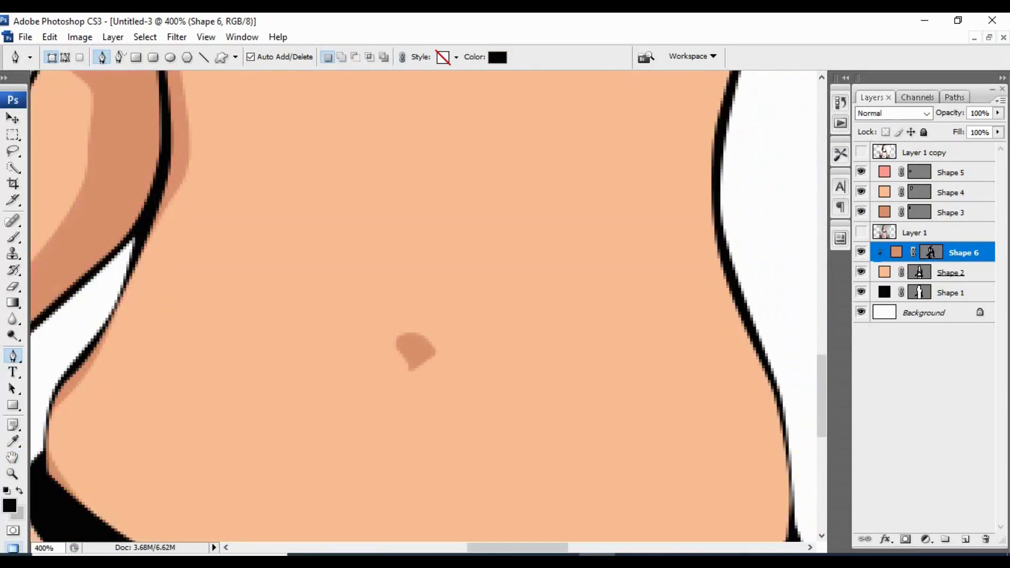
key(ctrl+minus)
key(ctrl+minus)
key(ctrl+minus)
click(860, 152)
key(ctrl+plus)
key(ctrl+plus)
key(ctrl+plus)
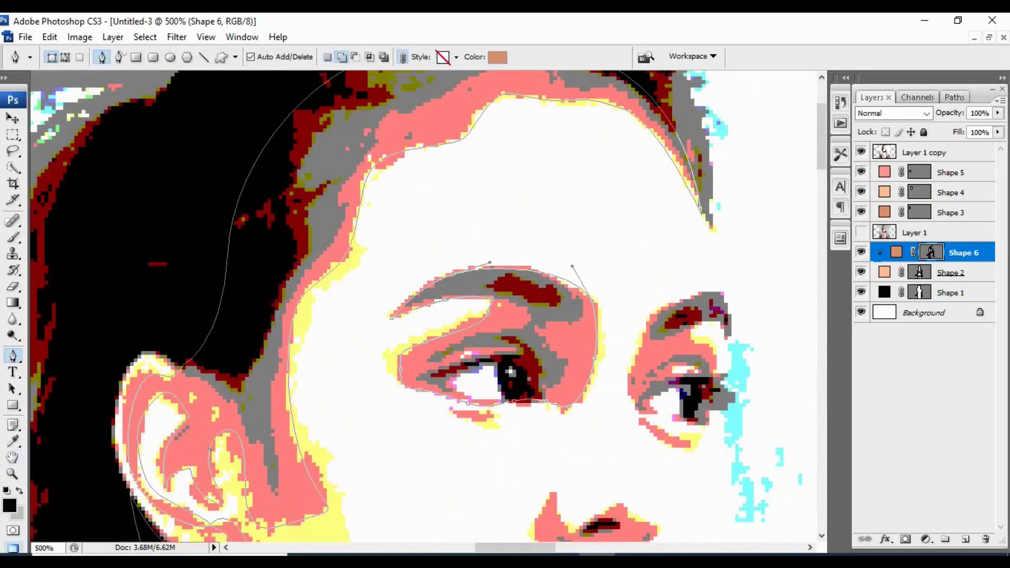
Trace shadows around the eyes at 700%, then hide the photo and fit the whole figure.
key(ctrl+plus)
key(ctrl+plus)
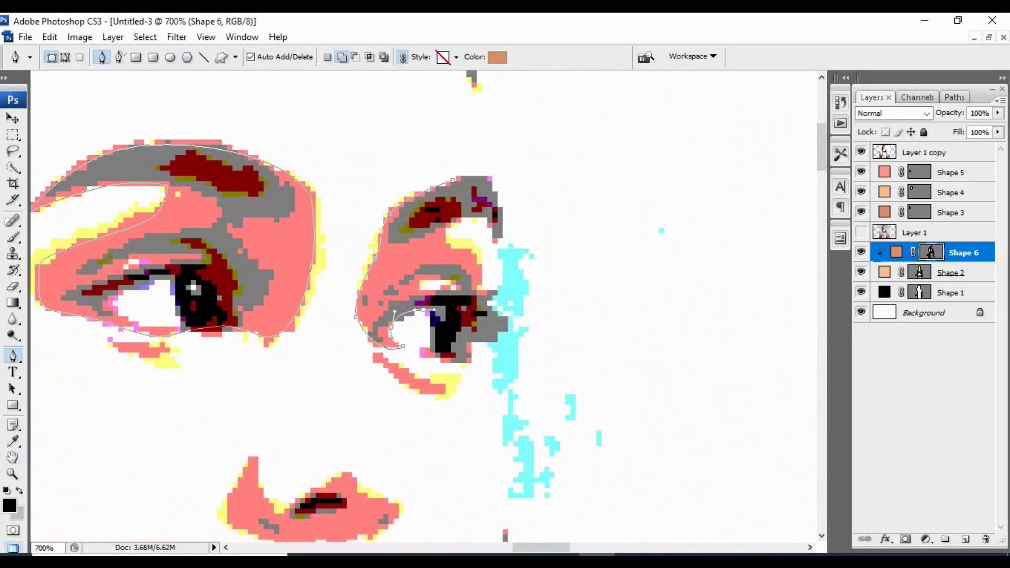
scroll(420, 305, down, 3)
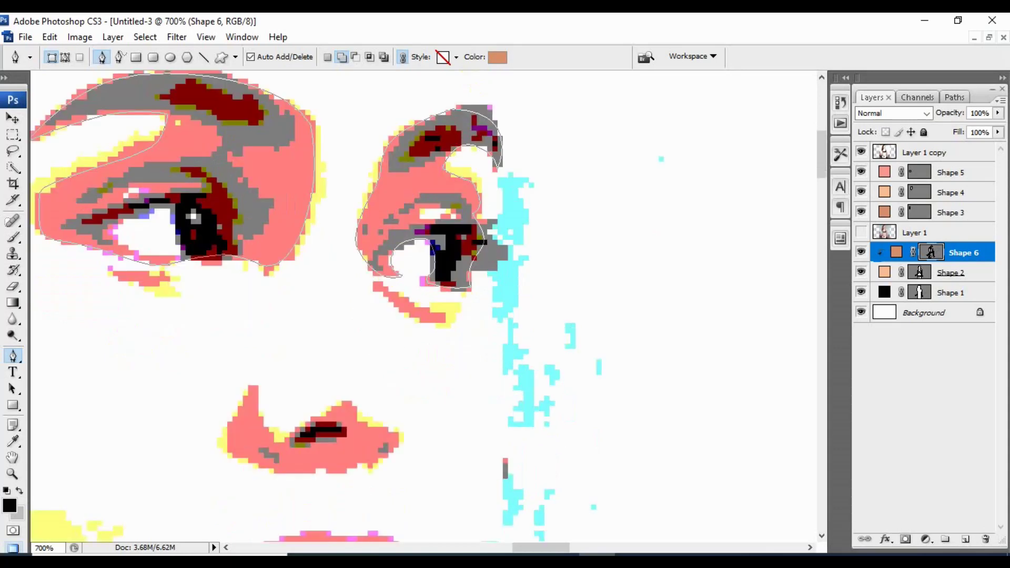
scroll(421, 305, down, 3)
key(ctrl+minus)
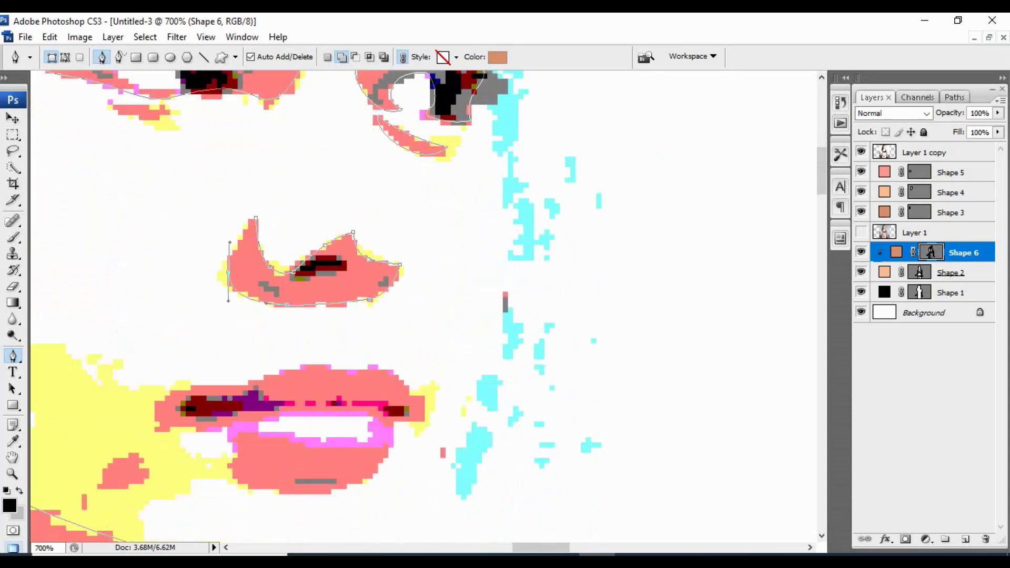
click(860, 152)
key(ctrl+minus)
key(ctrl+minus)
key(ctrl+minus)
key(ctrl+minus)
key(ctrl+minus)
key(ctrl+minus)
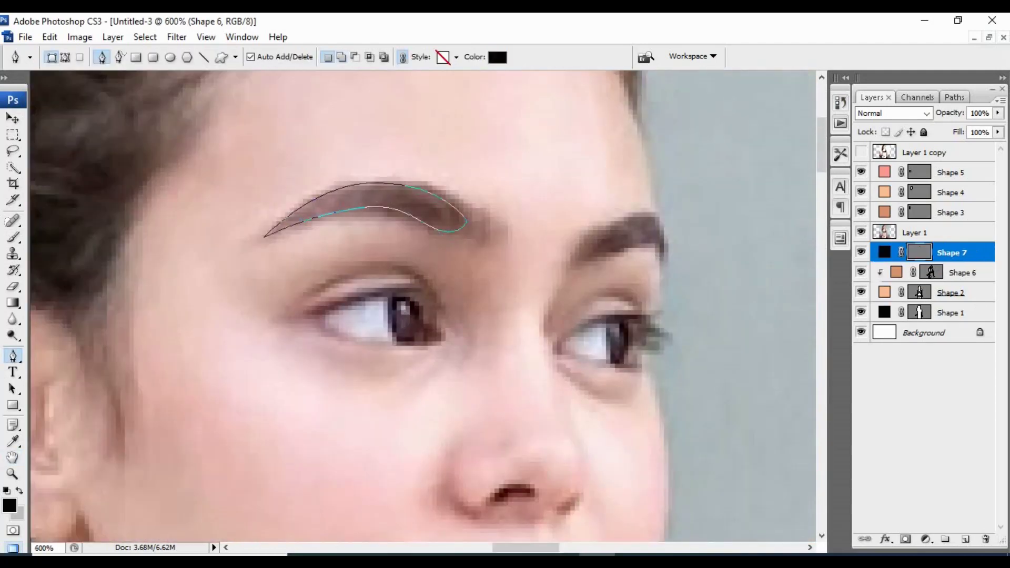
Draw black brows and eye outlines, white eye whites and catchlights at 800%, comparing with the photo.
scroll(421, 311, right, 5)
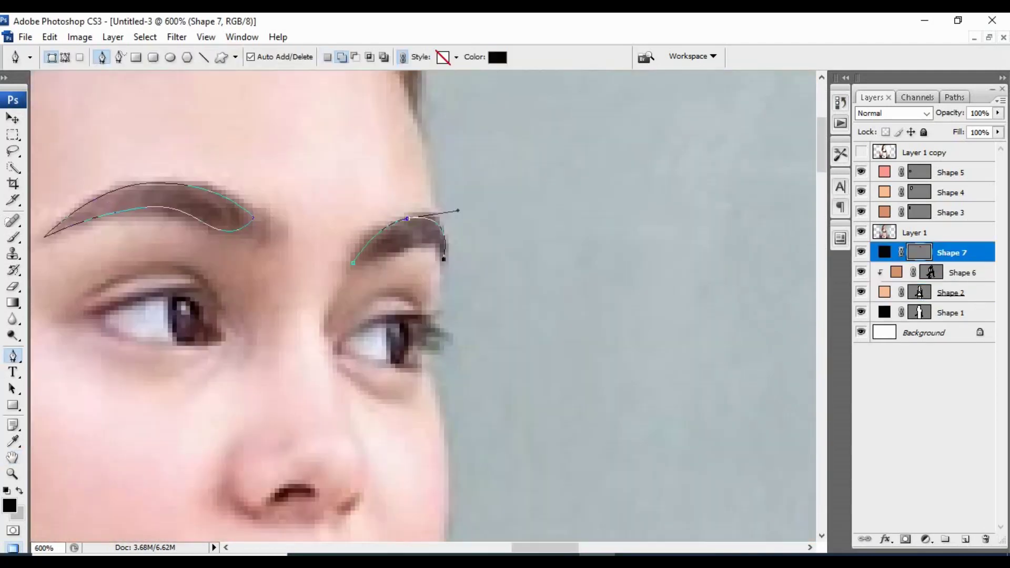
key(ctrl+minus)
key(ctrl+plus)
key(ctrl+plus)
key(ctrl+plus)
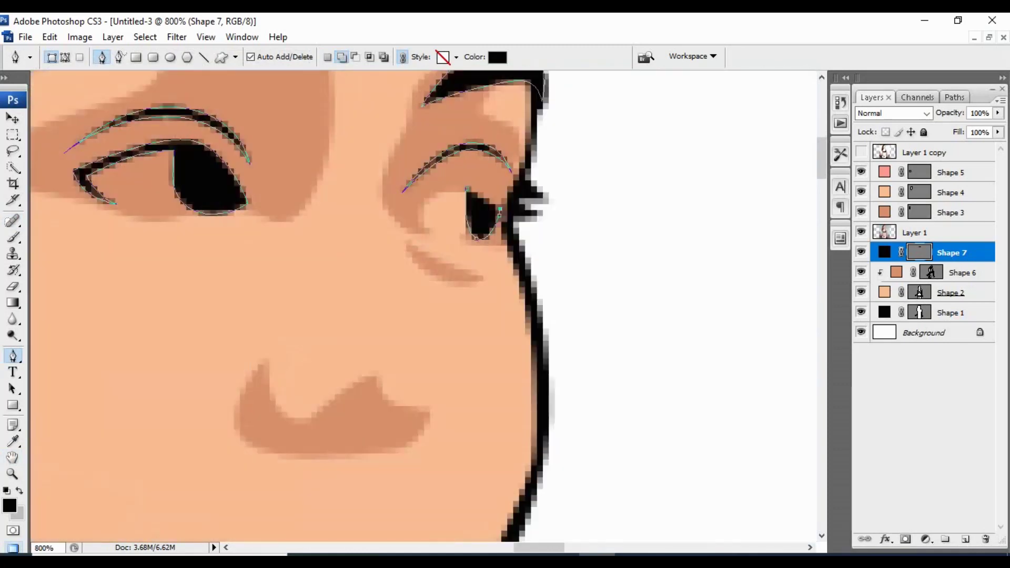
drag(514, 191, 526, 191)
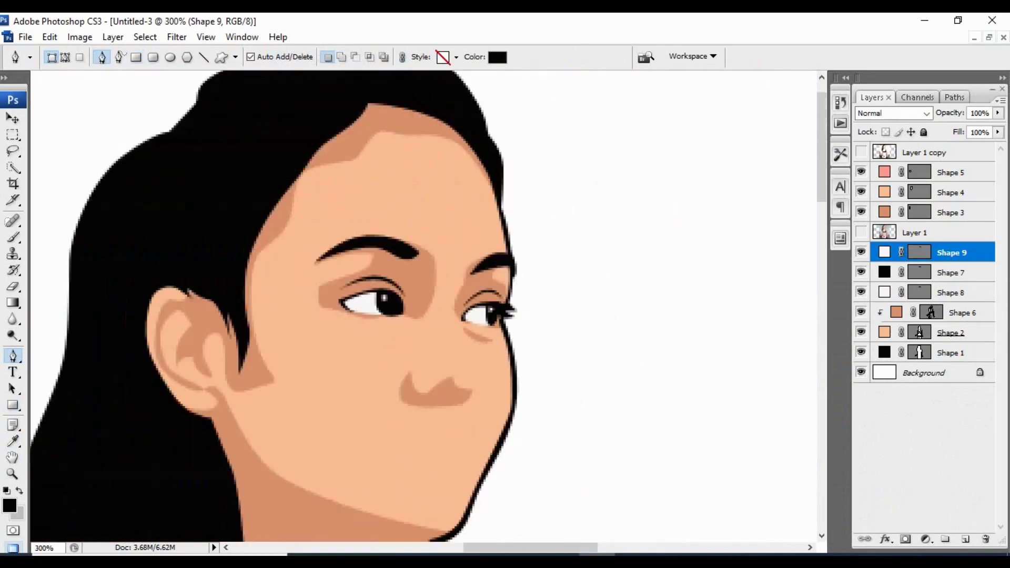
click(861, 232)
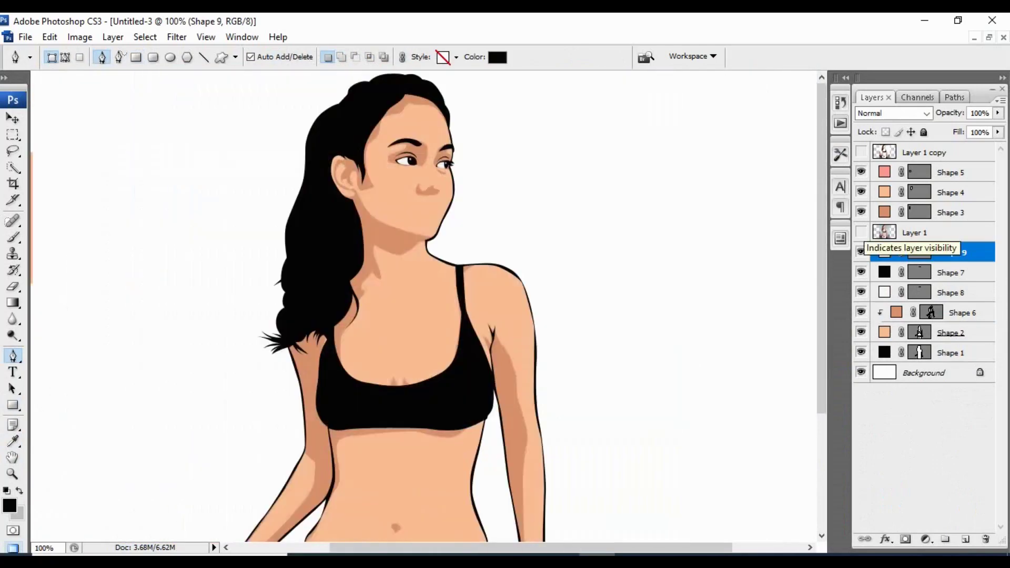
Lighten the gradient lips to pink f9aaa3, hiding the photo to view the flat shapes.
click(860, 232)
click(861, 232)
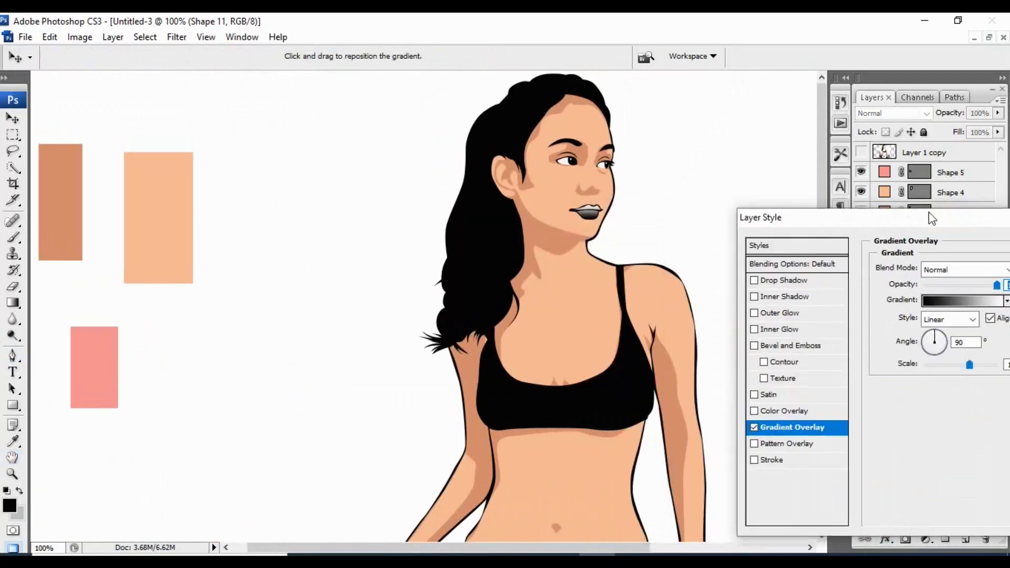
drag(712, 342, 697, 342)
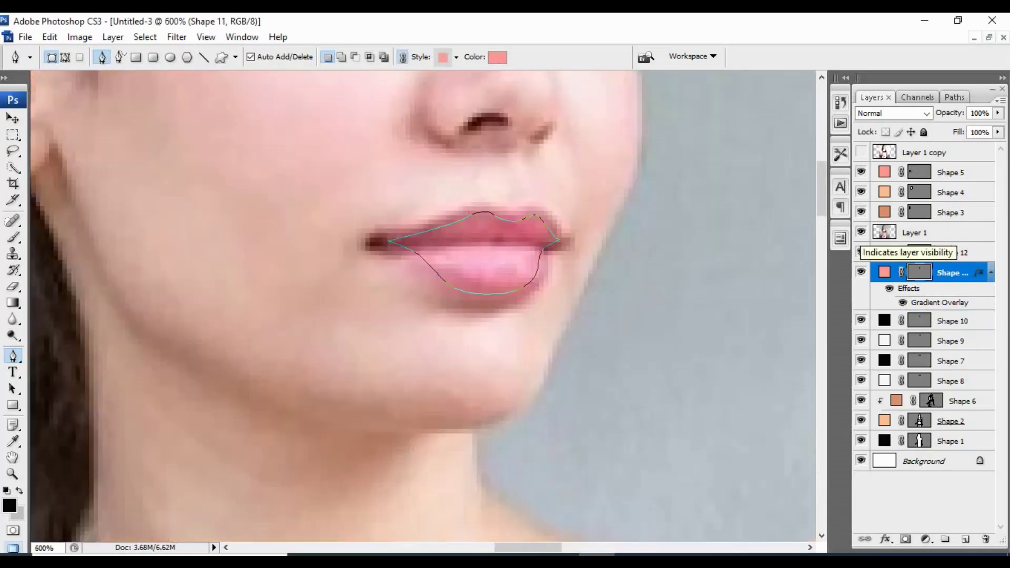
click(861, 232)
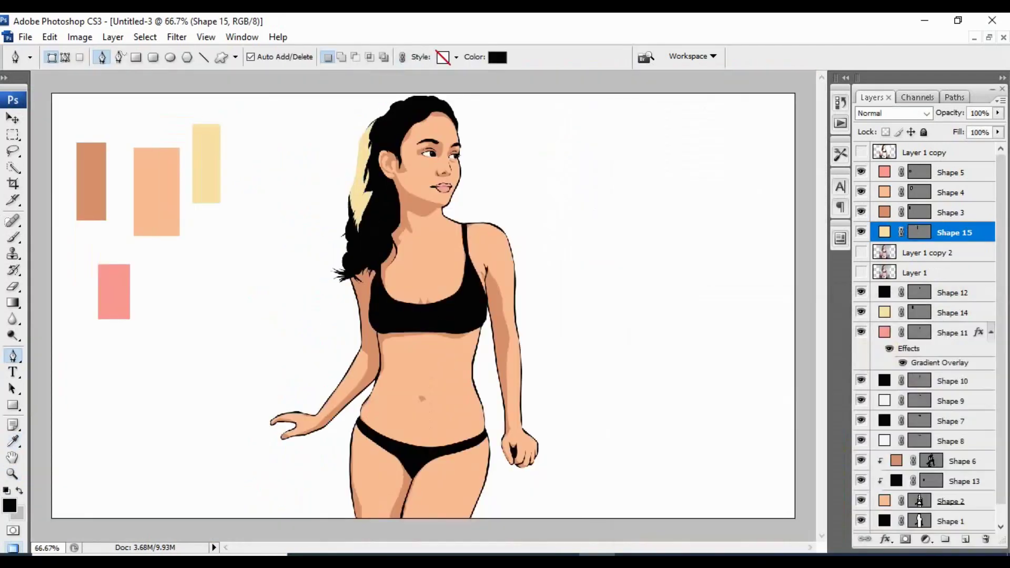
Move the hair highlight layer down to sit just above Shape 1 as a clipped layer.
drag(954, 232, 954, 451)
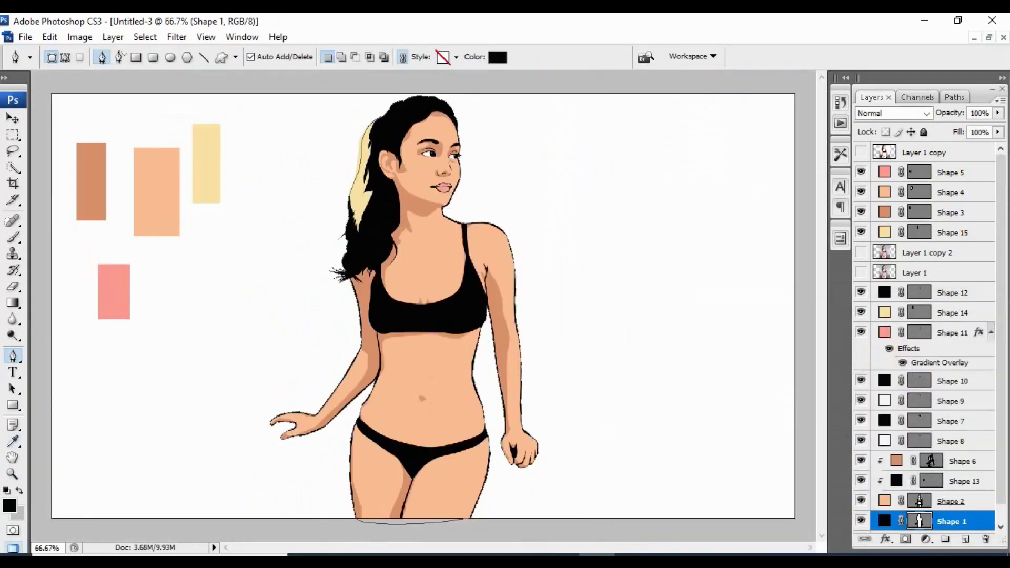
right_click(954, 441)
click(925, 252)
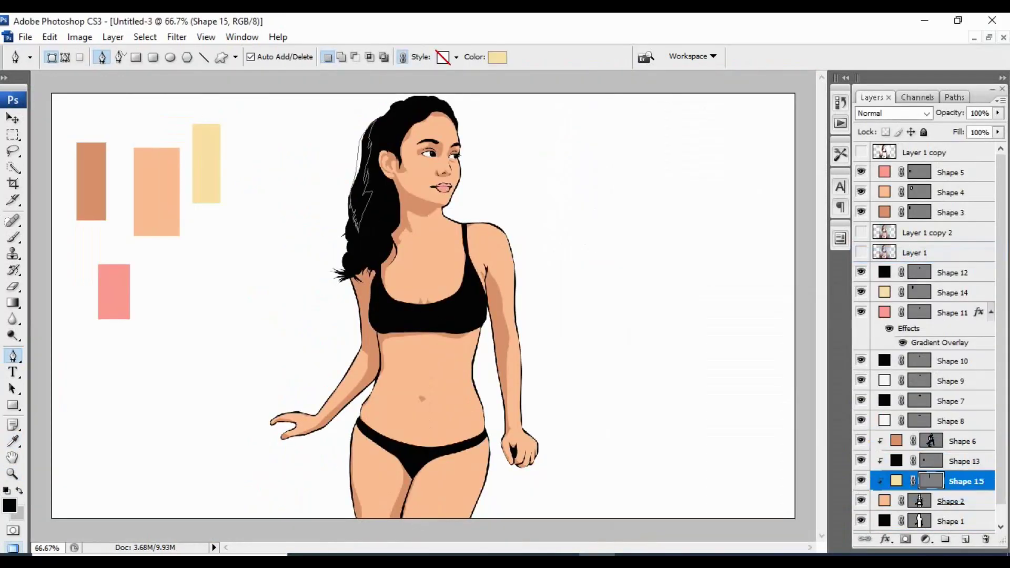
drag(966, 441, 966, 510)
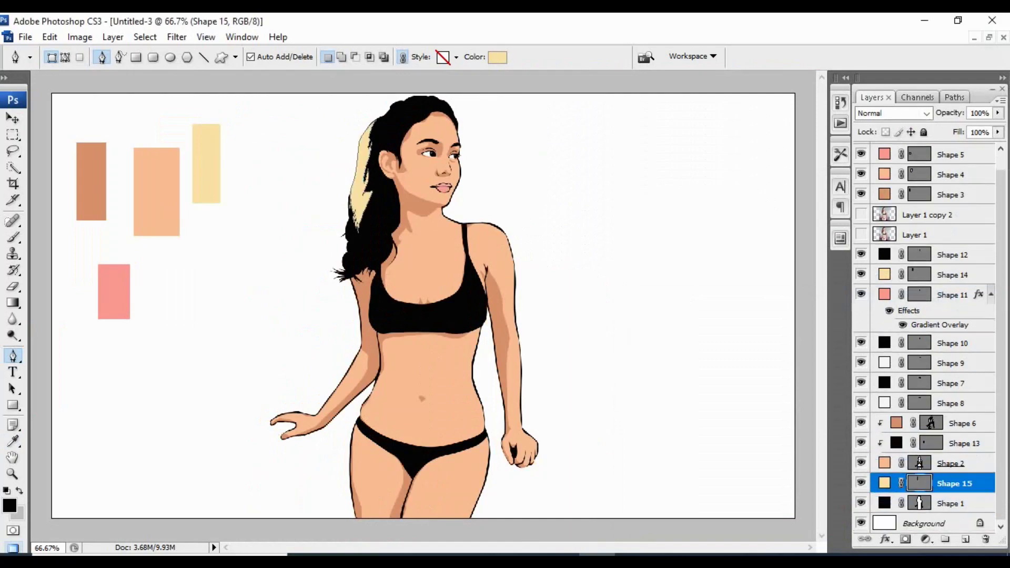
key(ctrl+plus)
key(ctrl+plus)
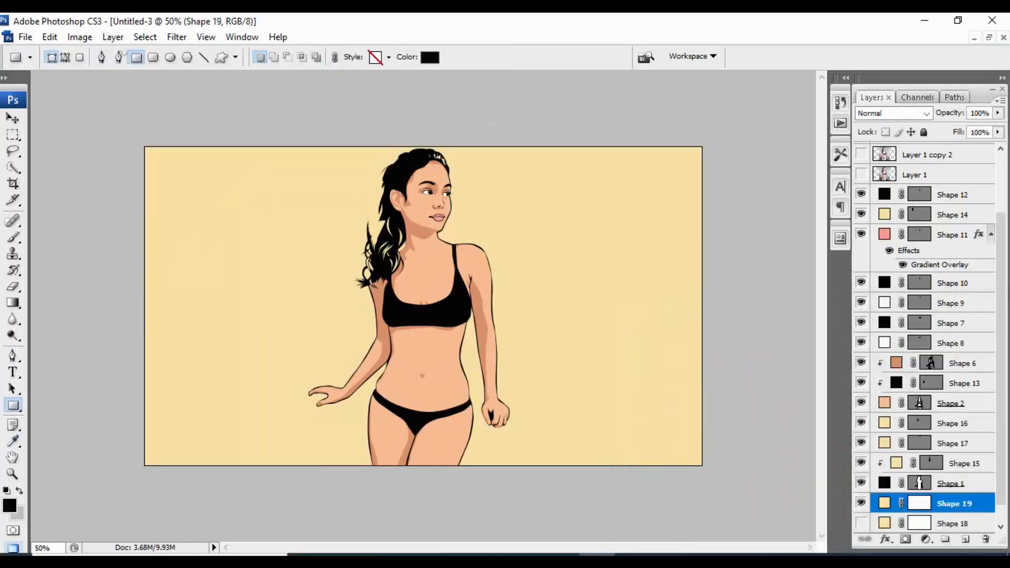
Change ivana to the Pricedown Black font and move it onto the figure's waist.
double_click(884, 195)
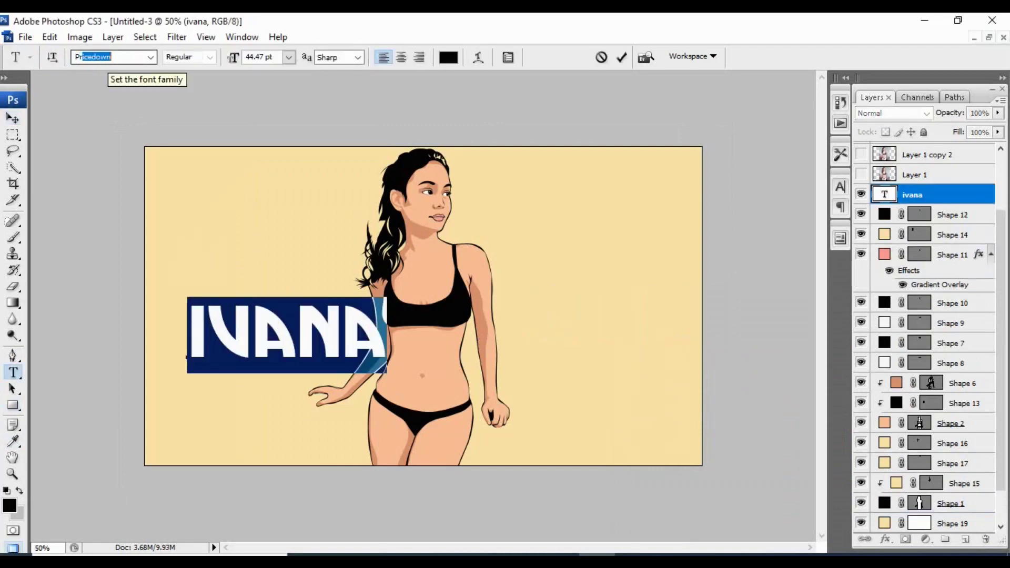
key(Tab)
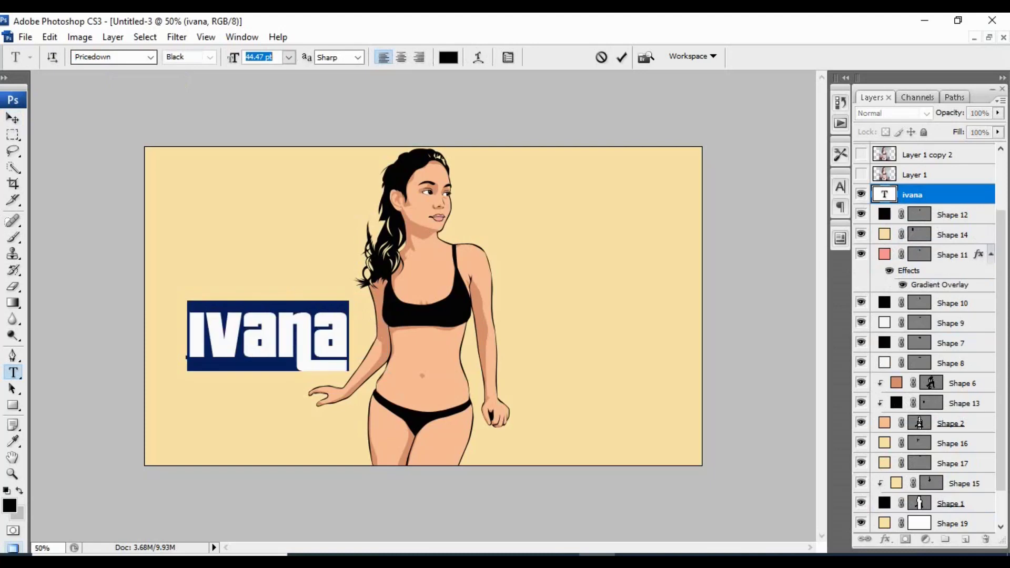
click(331, 330)
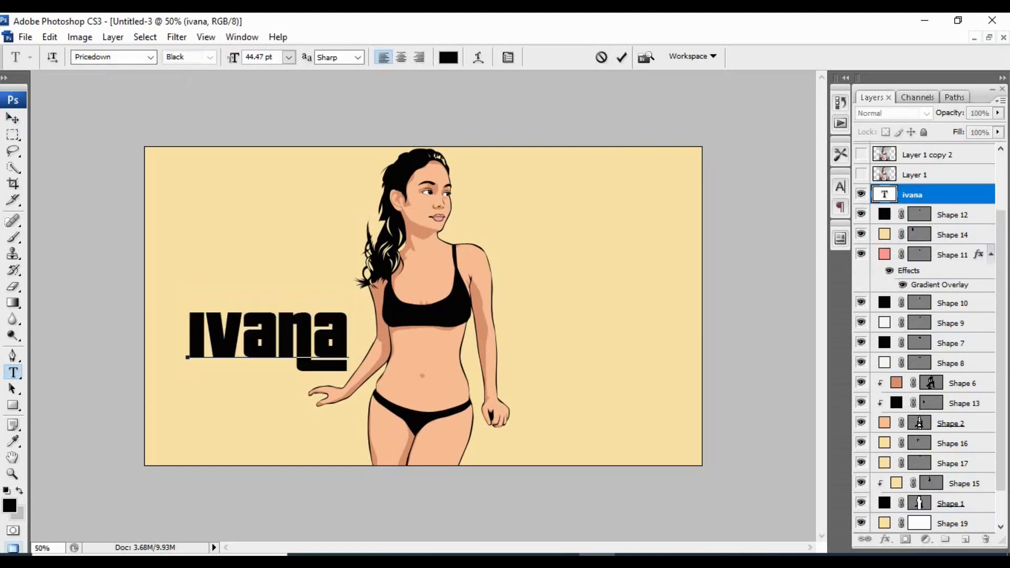
key(ctrl+Return)
key(v)
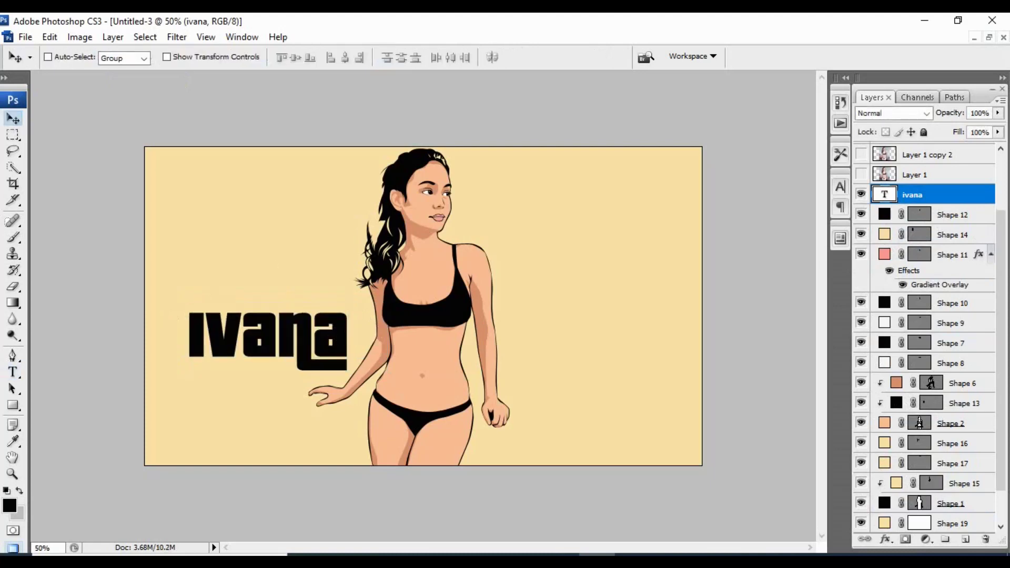
drag(169, 316, 248, 339)
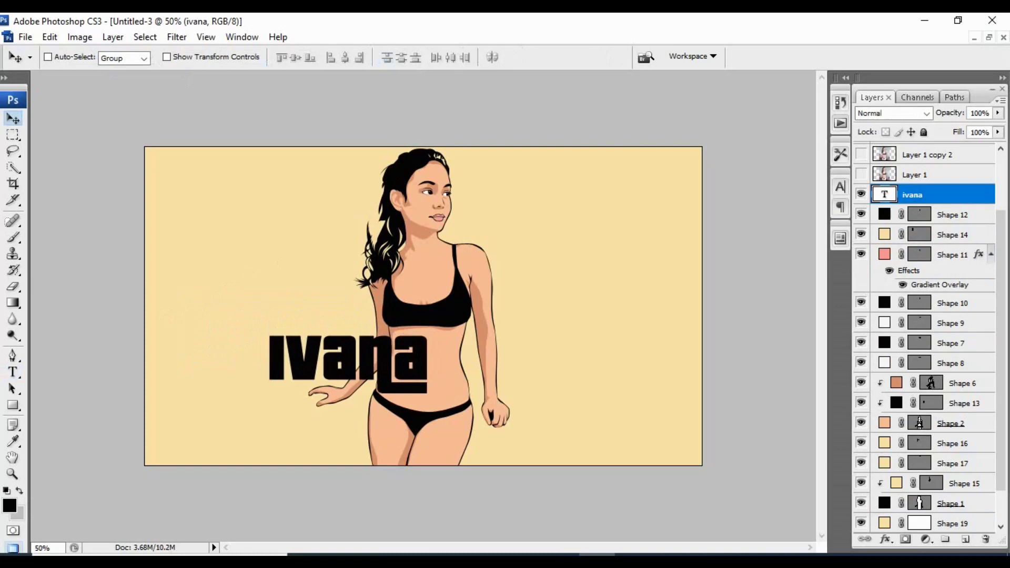
Discard a stray empty text layer, then duplicate ivana and move the copy onto the hips.
key(t)
click(484, 436)
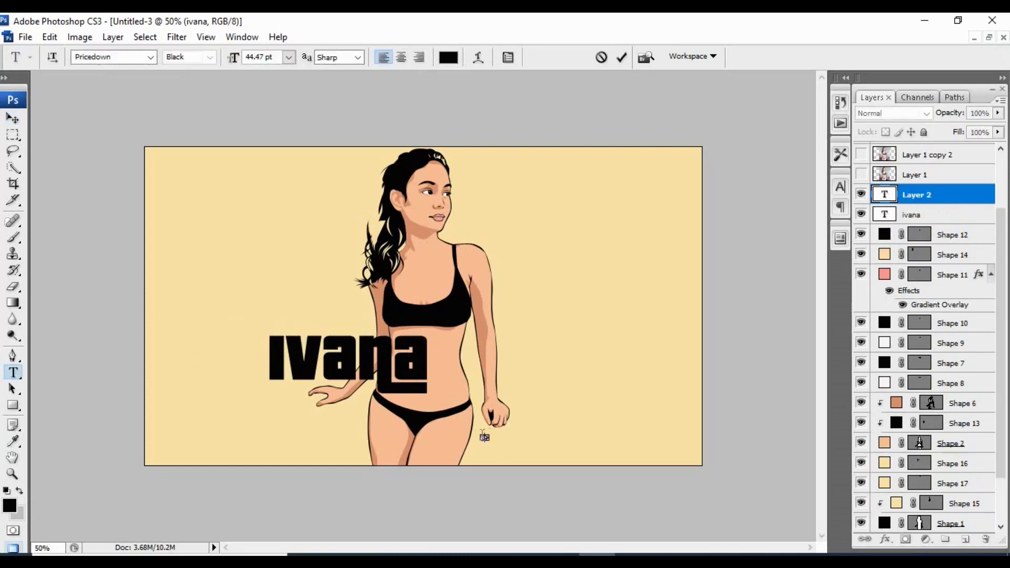
key(Escape)
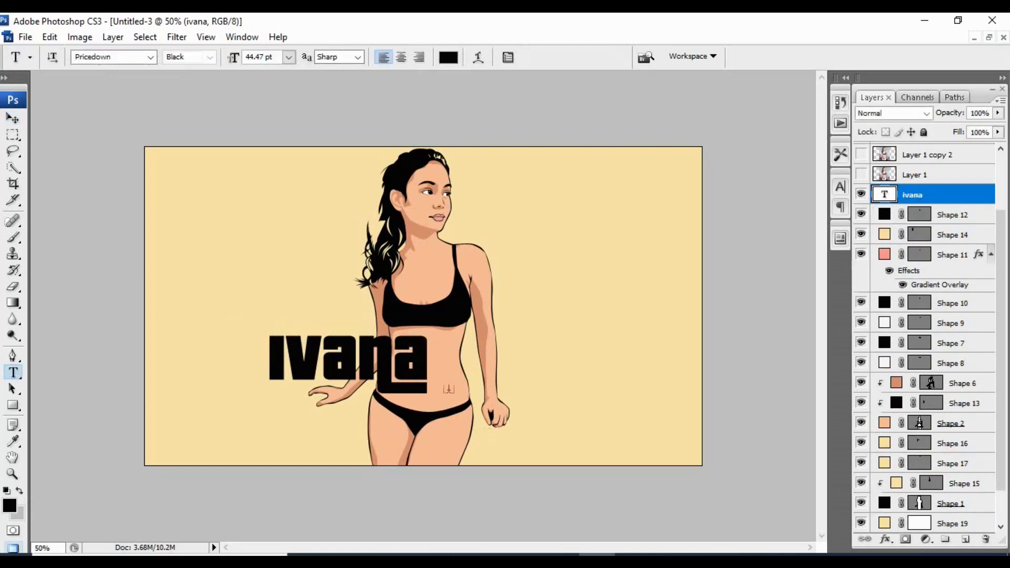
key(ctrl+j)
key(v)
mouse_move(342, 357)
mouse_down()
mouse_move(362, 415)
mouse_move(437, 416)
mouse_up()
Edit the copied text to read 'alawi' and nudge it just under ivana.
key(t)
click(371, 412)
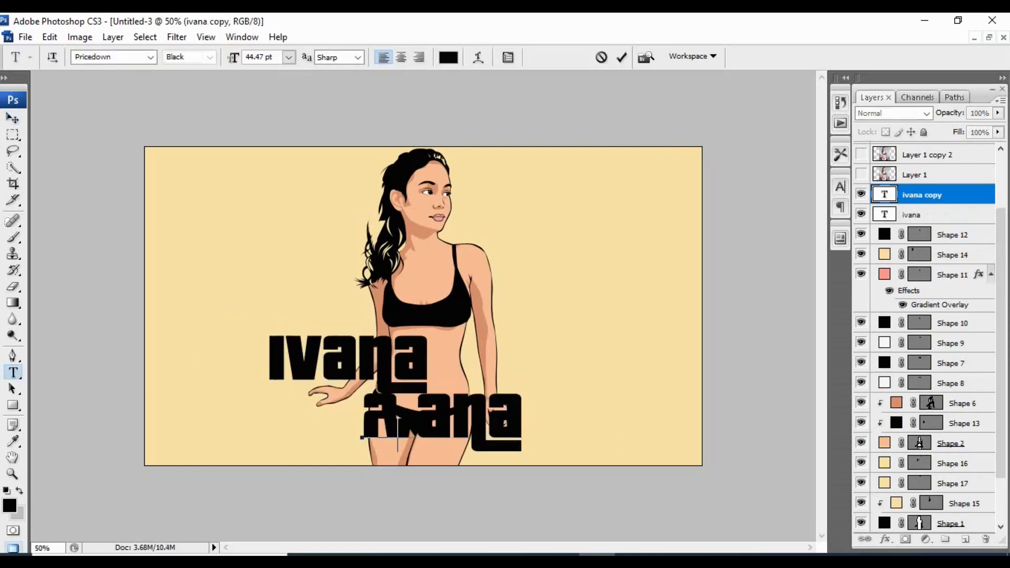
key(Delete)
key(Delete)
key(Delete)
text(lawi)
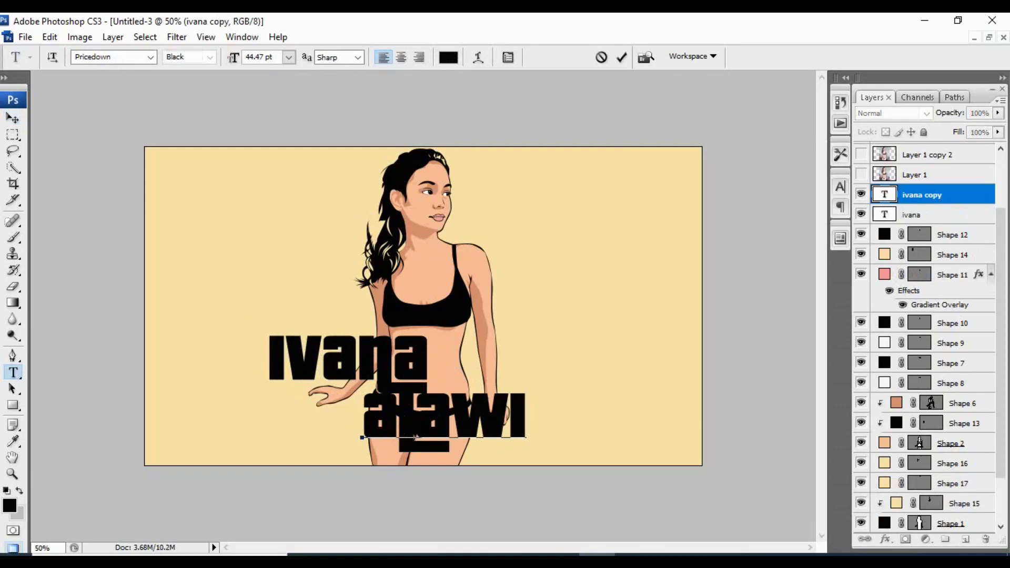
key(ctrl+Return)
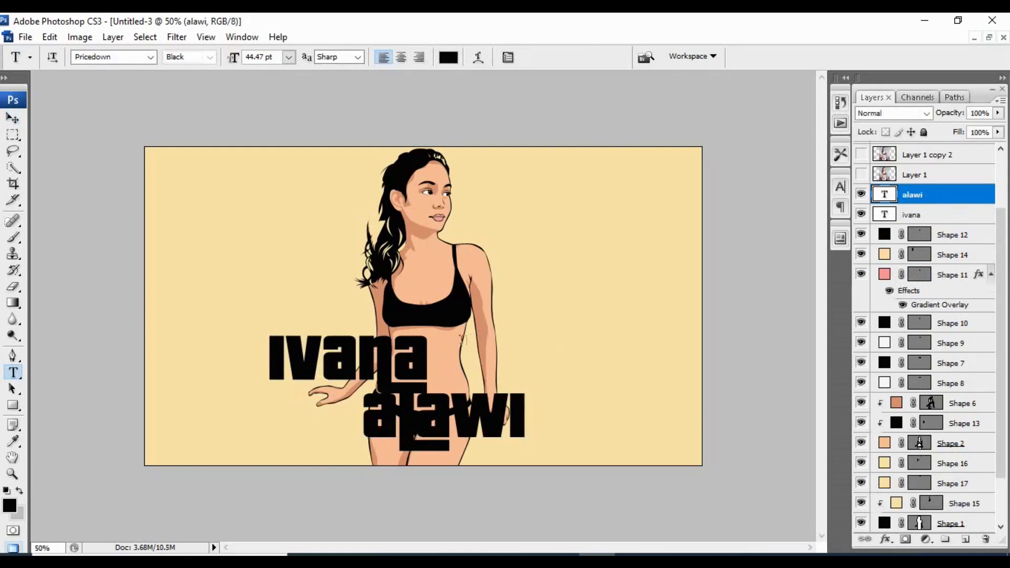
key(v)
drag(434, 423, 399, 430)
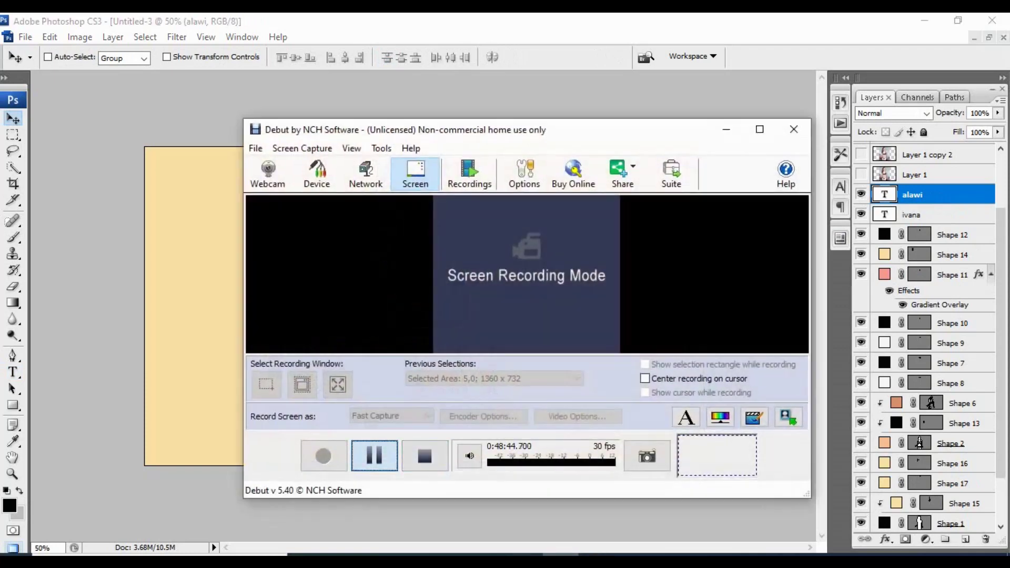
Recolour the ivana text pale yellow.
key(t)
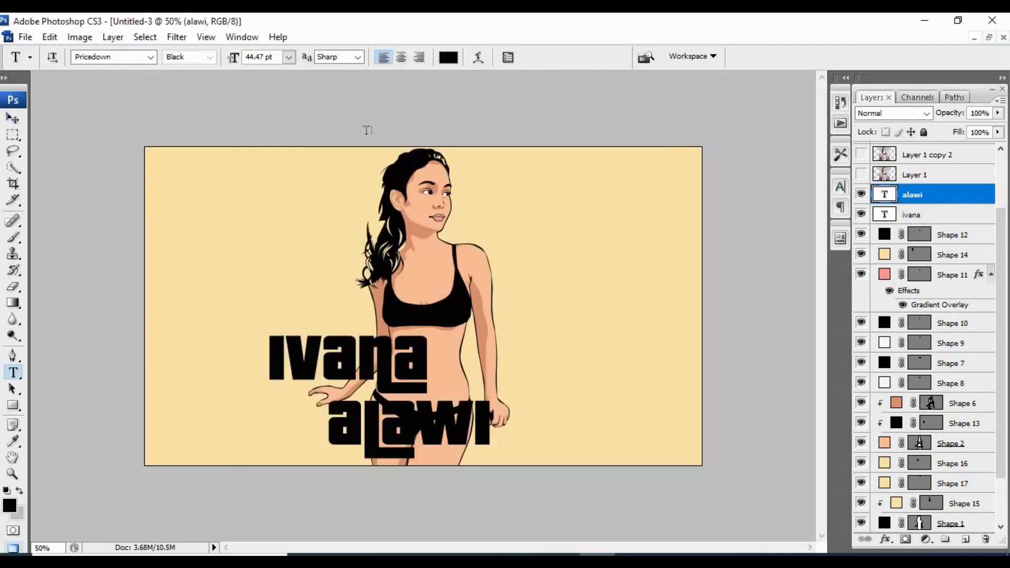
drag(419, 379, 267, 380)
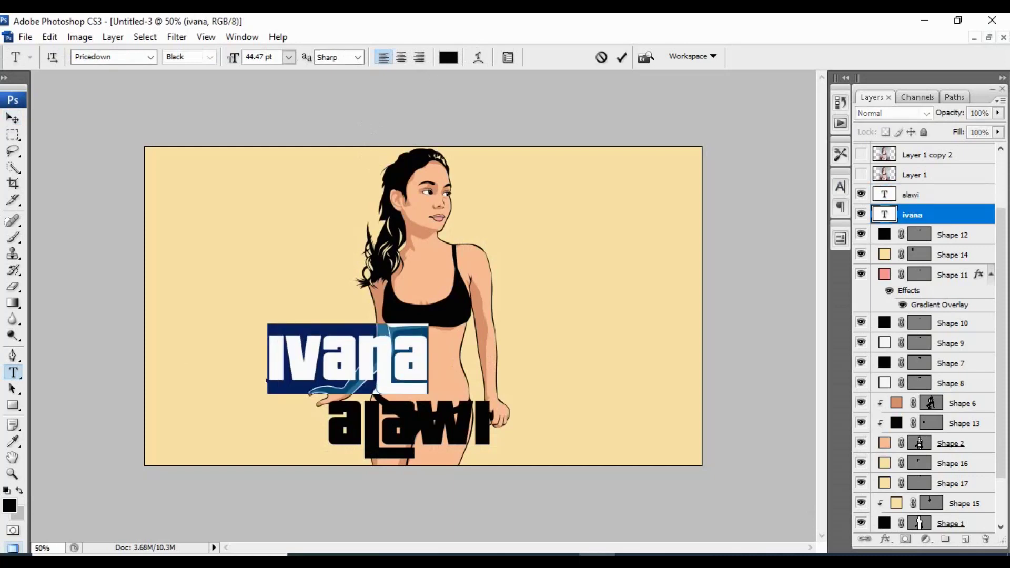
click(448, 57)
click(694, 343)
click(972, 330)
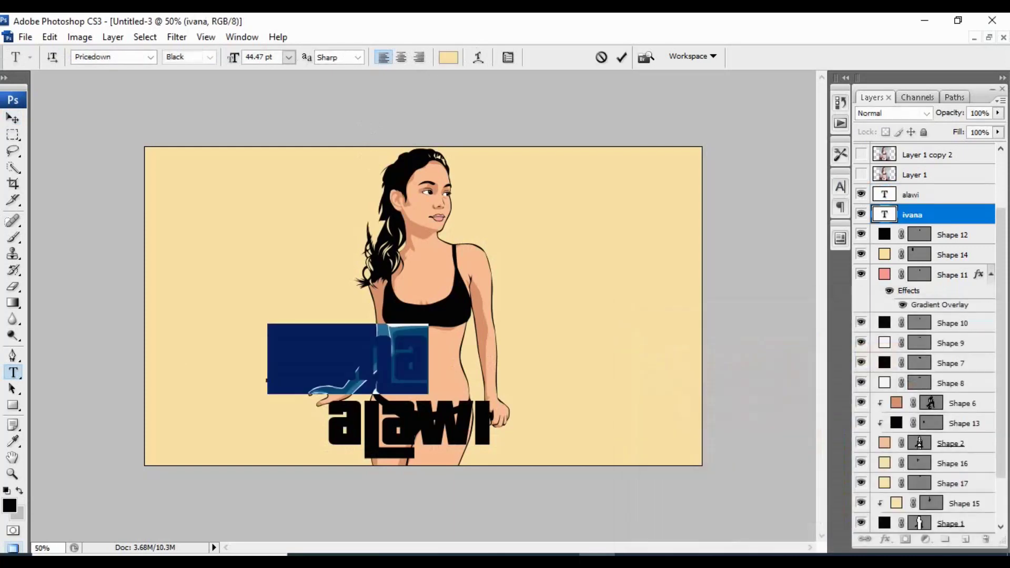
key(ctrl+Return)
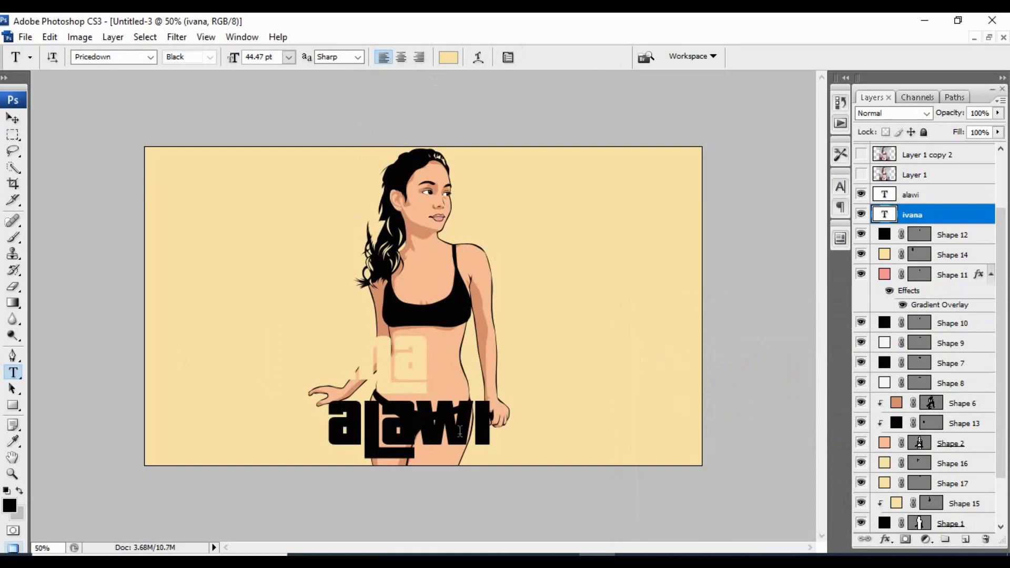
Recolour the alawi text pale yellow as well.
drag(484, 427, 326, 444)
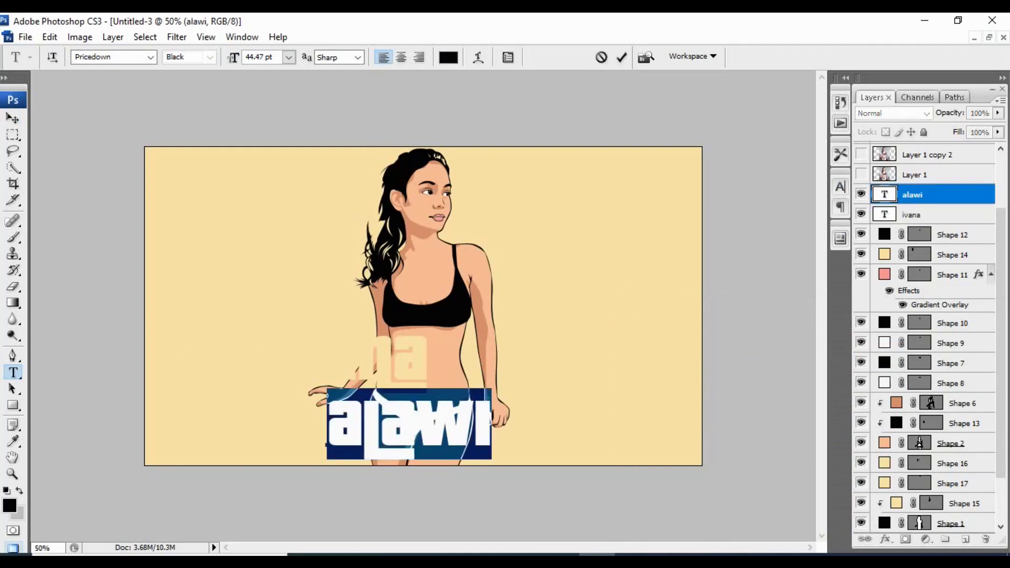
click(448, 57)
click(694, 342)
click(972, 328)
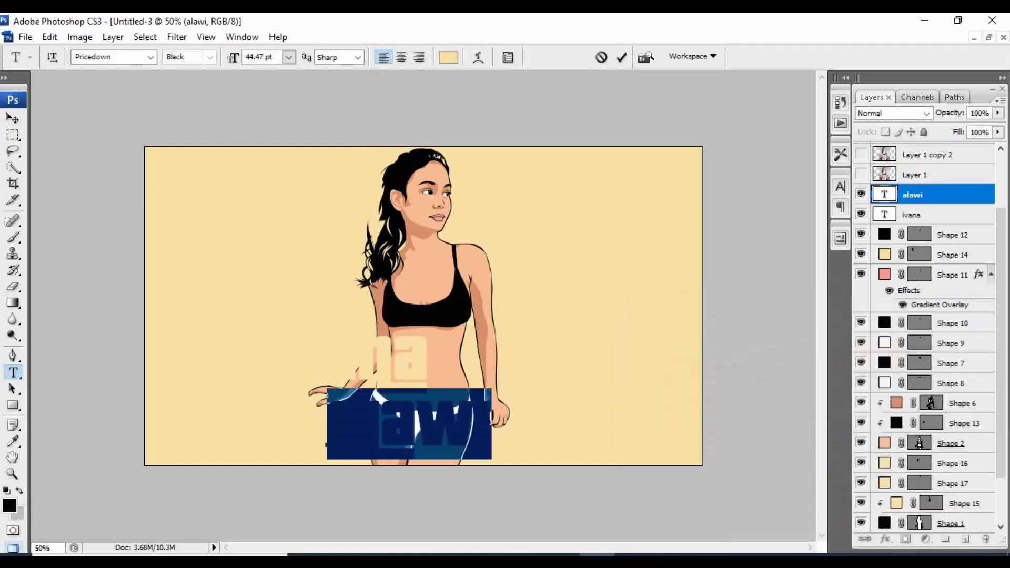
key(ctrl+Return)
Give the alawi text a black Stroke outline effect.
click(885, 539)
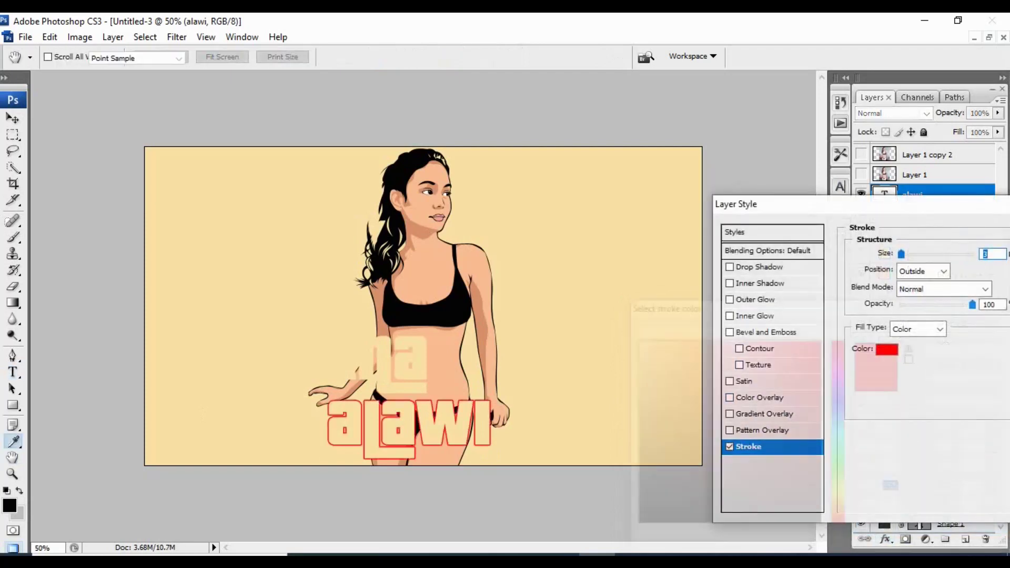
click(887, 349)
click(633, 524)
key(Return)
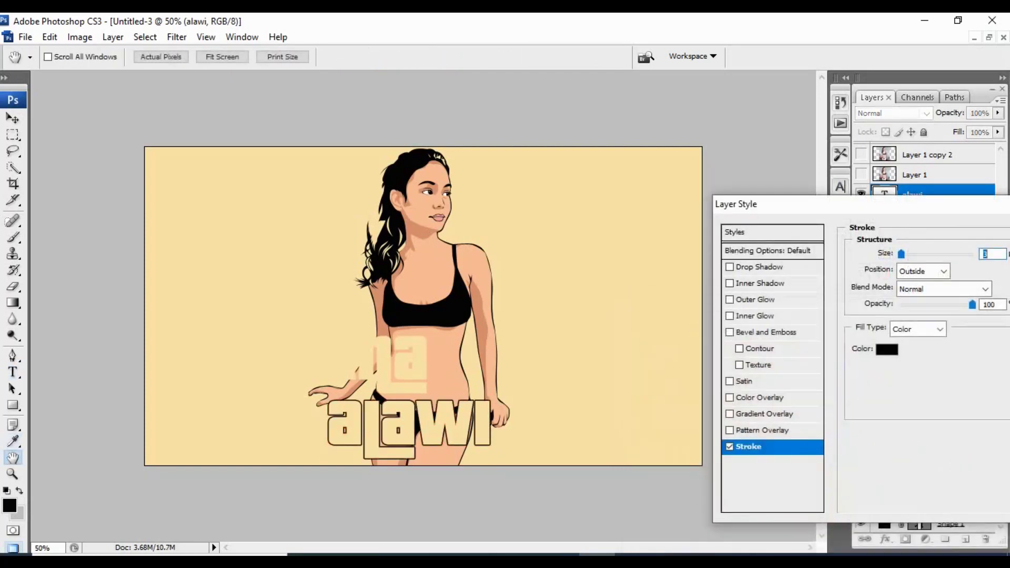
drag(836, 207, 582, 225)
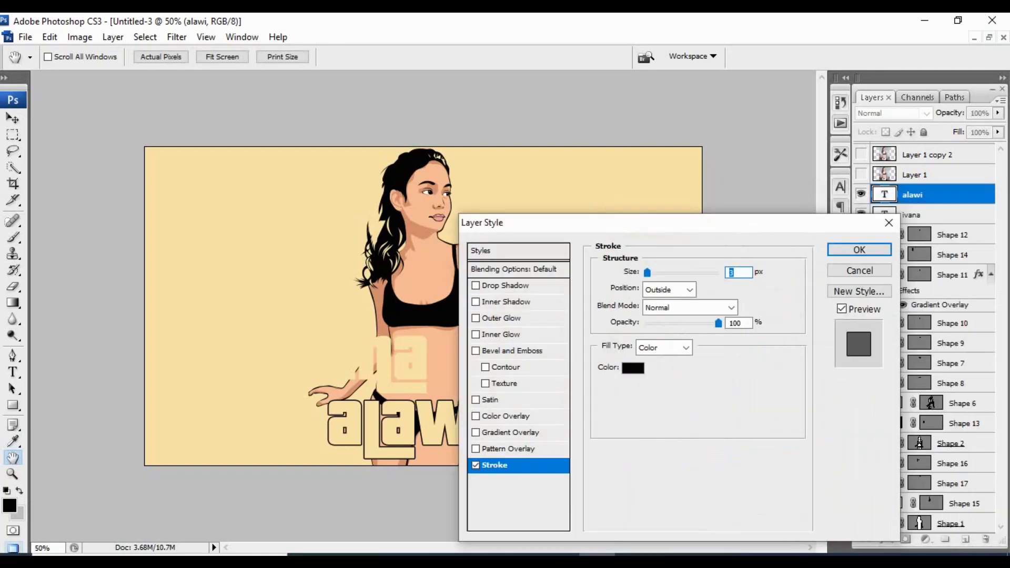
key(Return)
Copy alawi's layer style and paste it onto the ivana layer.
right_click(915, 194)
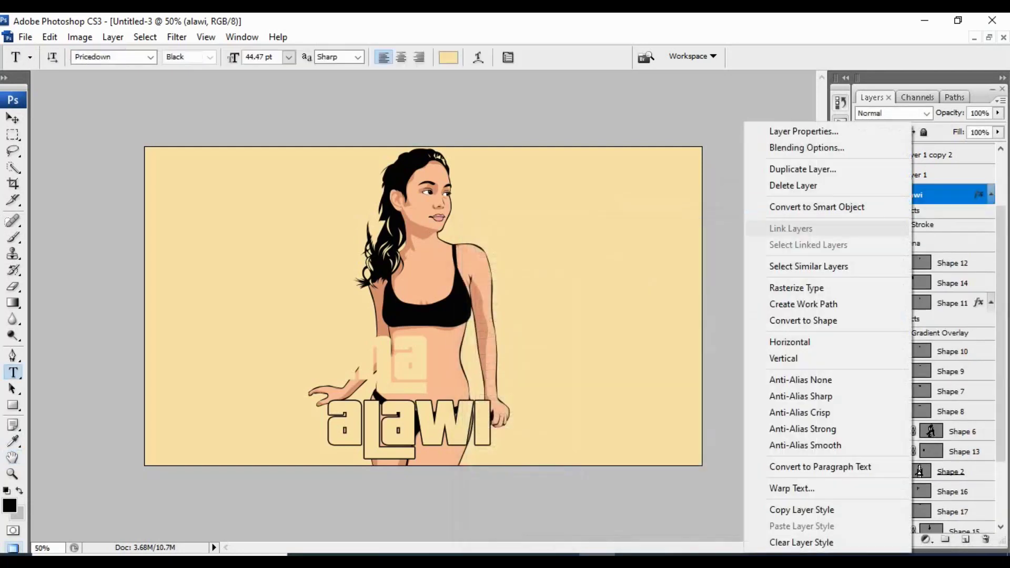
click(810, 510)
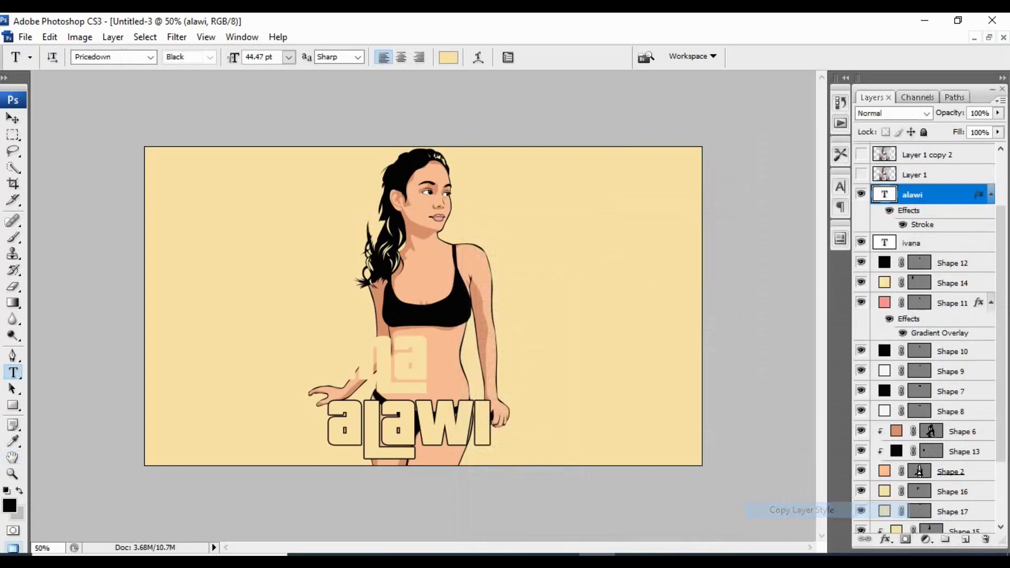
right_click(945, 243)
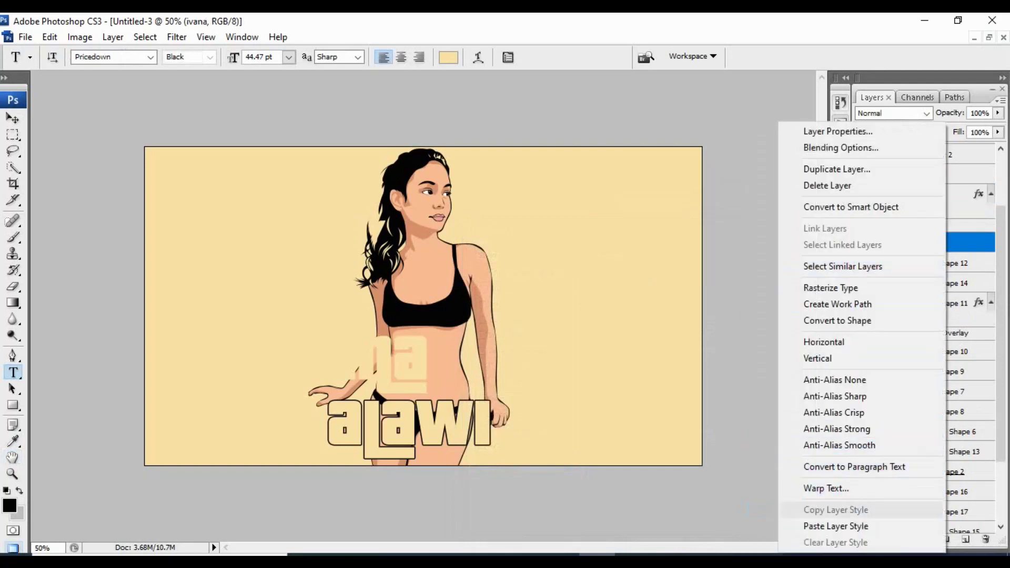
click(836, 526)
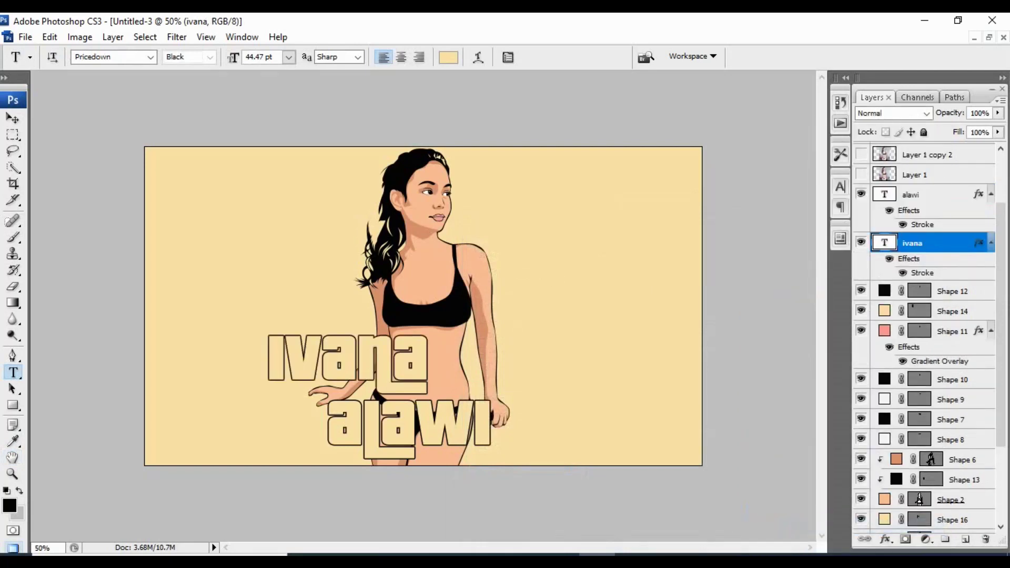
Nudge both words slightly up and left, then paste in the city pier image.
shift+click(926, 195)
key(v)
key(shift+Right)
key(shift+Right)
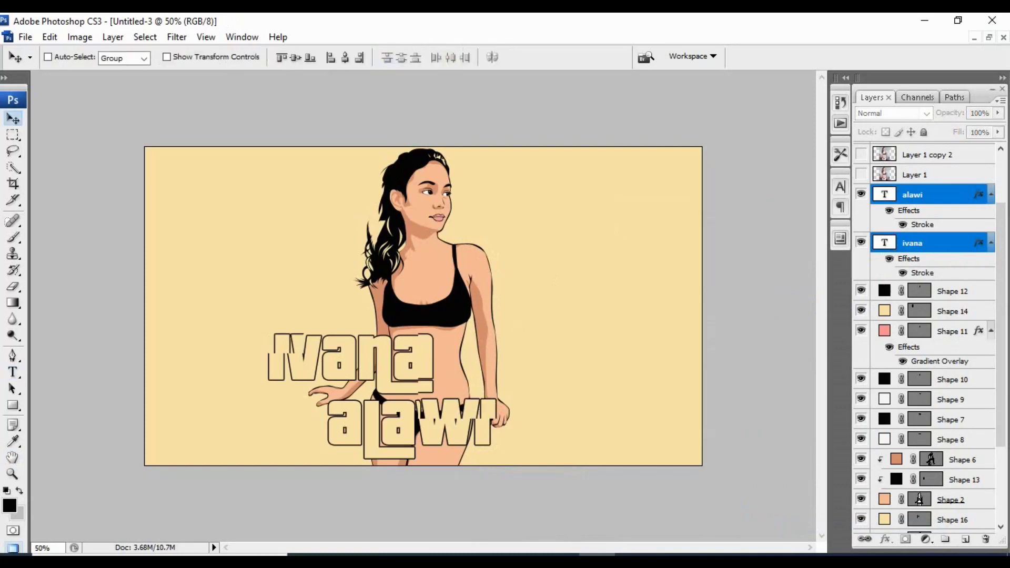
key(shift+Right)
key(shift+Right)
key(shift+Right)
key(shift+Right)
key(shift+Right)
key(shift+Down)
key(shift+Down)
key(shift+Down)
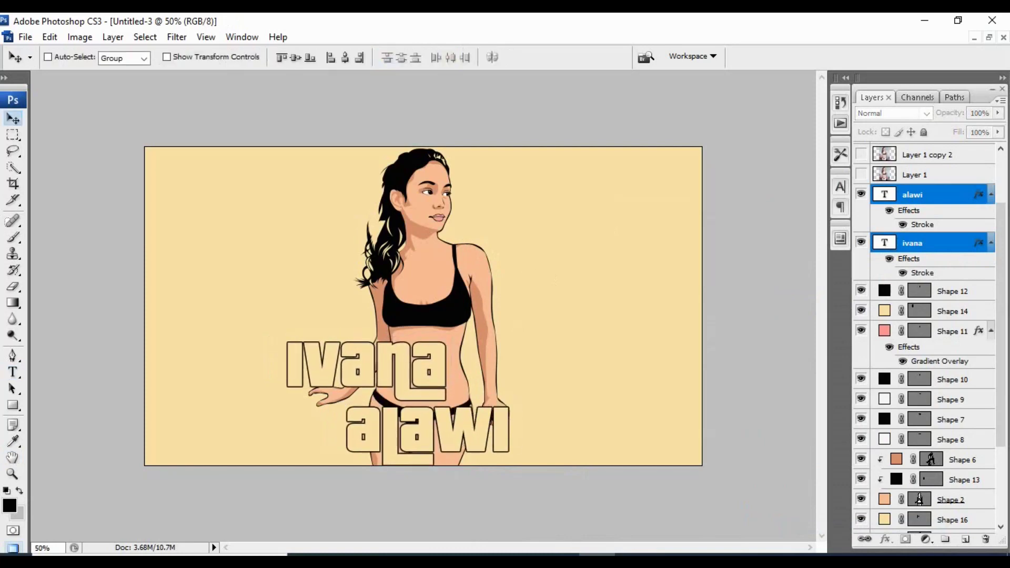
key(shift+Left)
key(shift+Left)
key(shift+Up)
key(shift+Up)
key(shift+Up)
key(shift+Left)
key(shift+Left)
key(shift+Left)
key(shift+Left)
key(shift+Left)
key(shift+Left)
key(shift+Up)
key(shift+Left)
key(shift+Left)
key(shift+Left)
key(shift+Up)
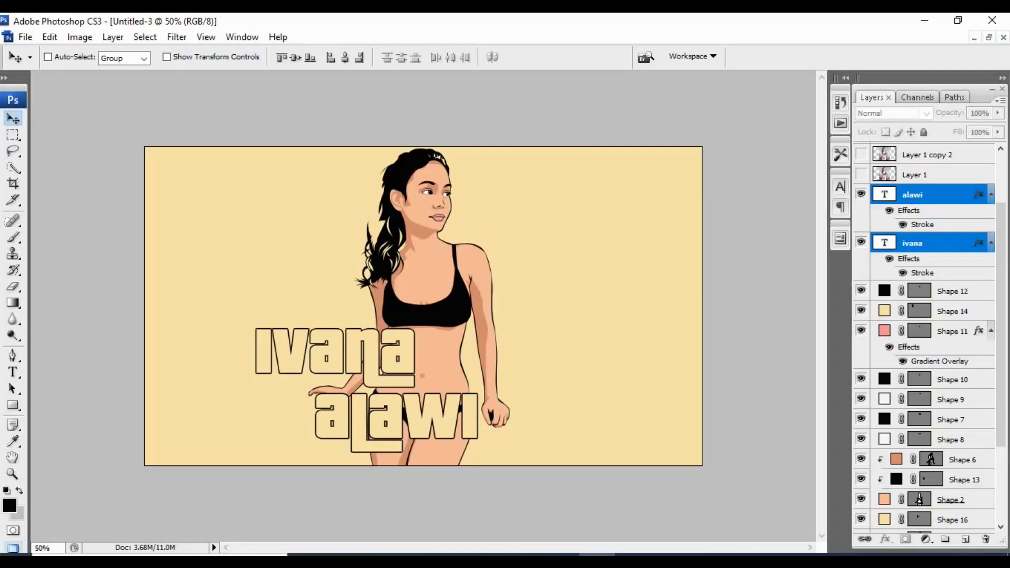
key(ctrl+v)
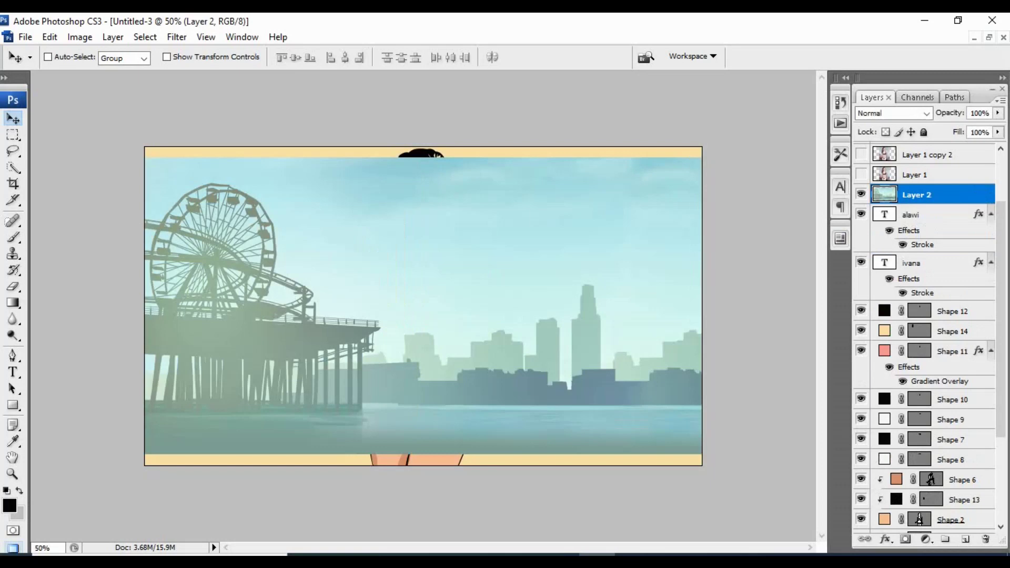
Drag pier Layer 2 down to just above Shape 19, behind the woman and text.
drag(916, 195, 926, 489)
mouse_move(929, 342)
mouse_down()
mouse_move(918, 506)
mouse_move(918, 454)
mouse_up()
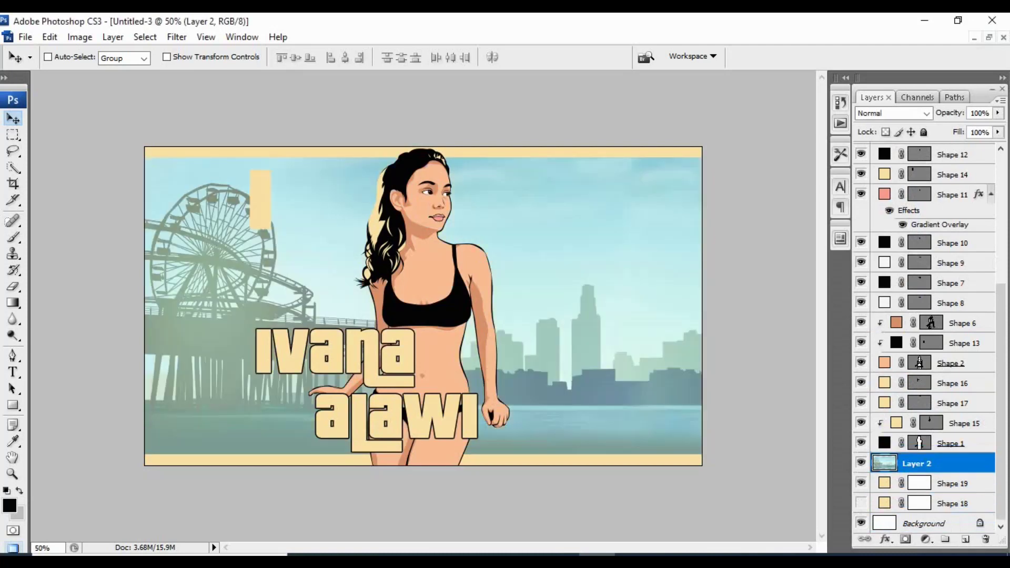
Hide the yellow rectangle Shape 14 and reselect the pier image layer.
key(p)
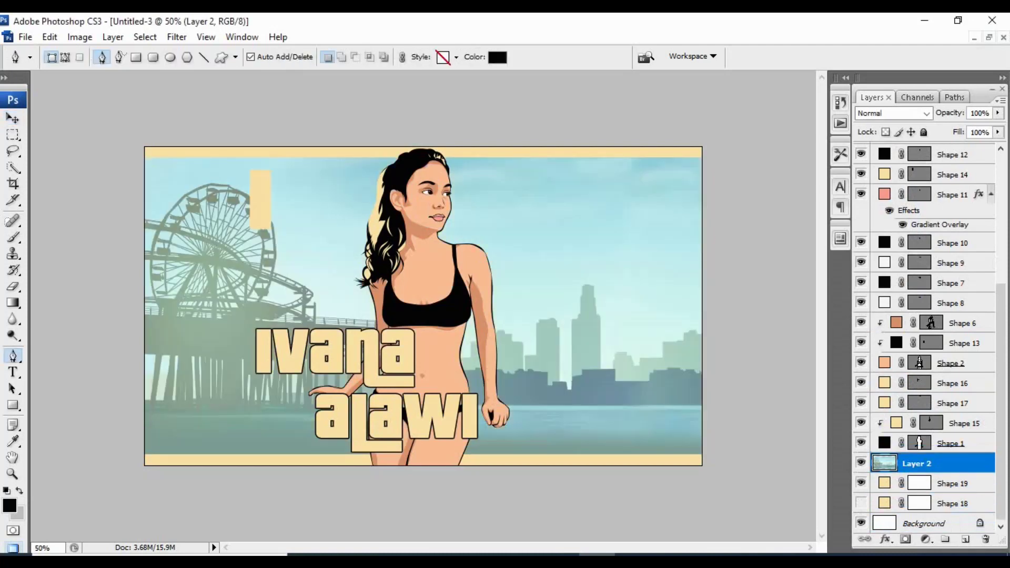
click(951, 174)
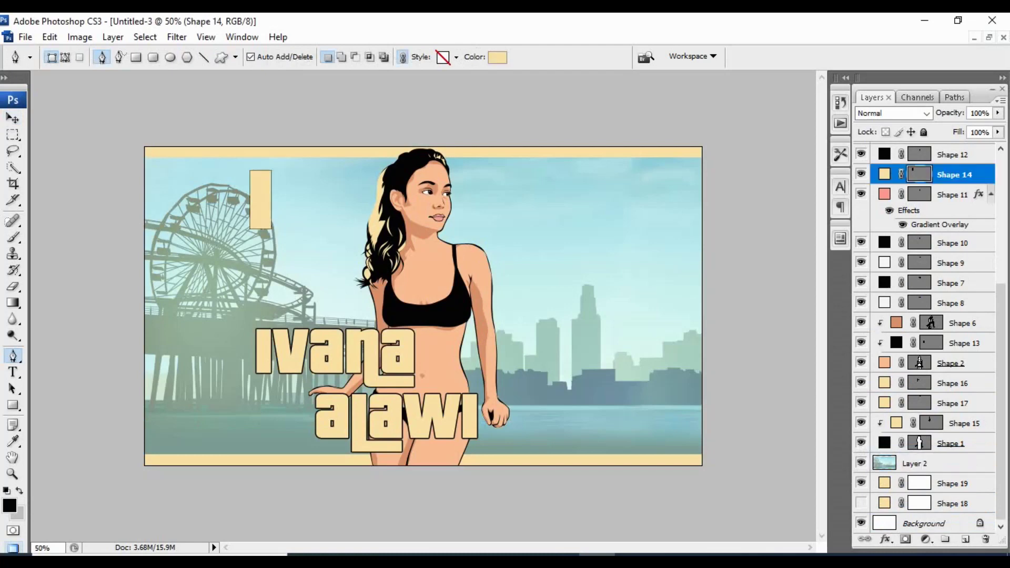
click(861, 175)
click(925, 463)
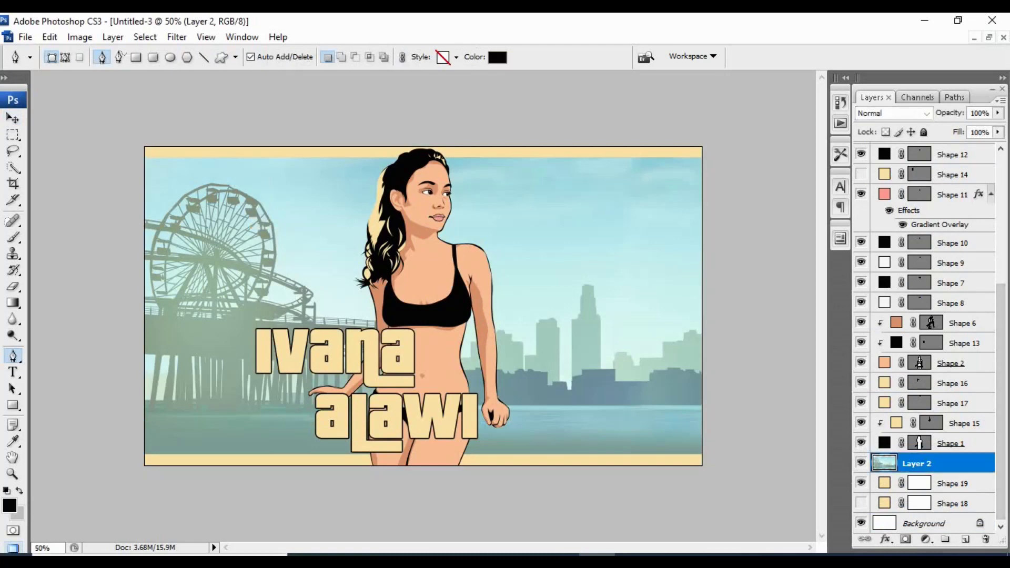
Scale up the pier image with Free Transform so it covers the whole canvas.
key(ctrl+minus)
key(ctrl+minus)
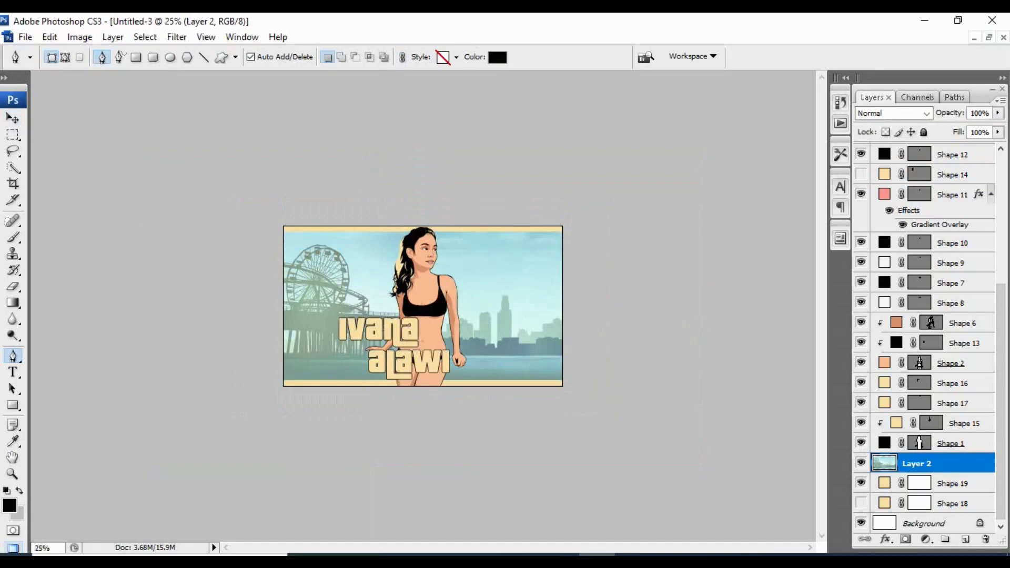
key(ctrl+t)
drag(654, 232, 711, 209)
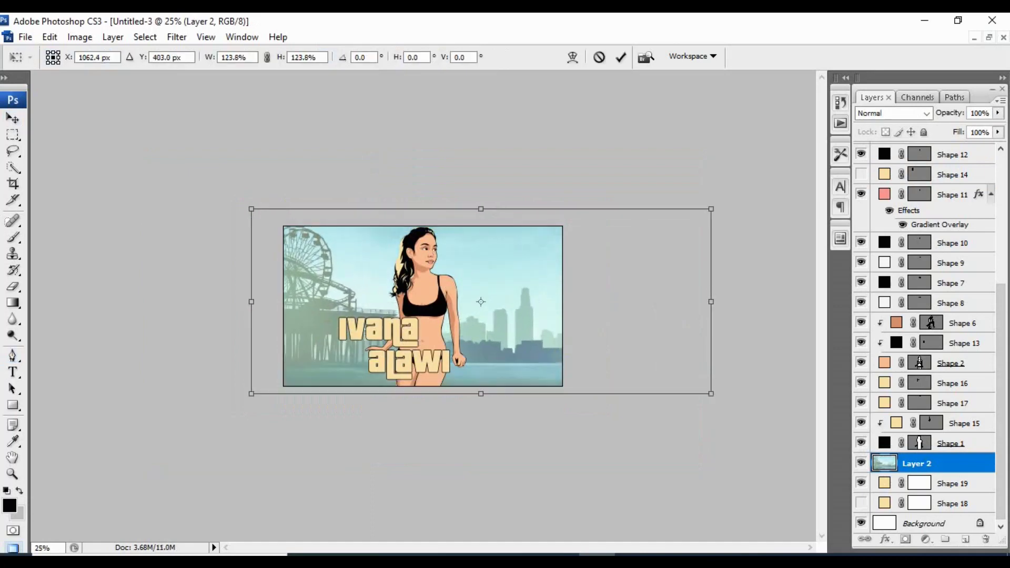
key(Return)
key(p)
key(ctrl+plus)
key(ctrl+plus)
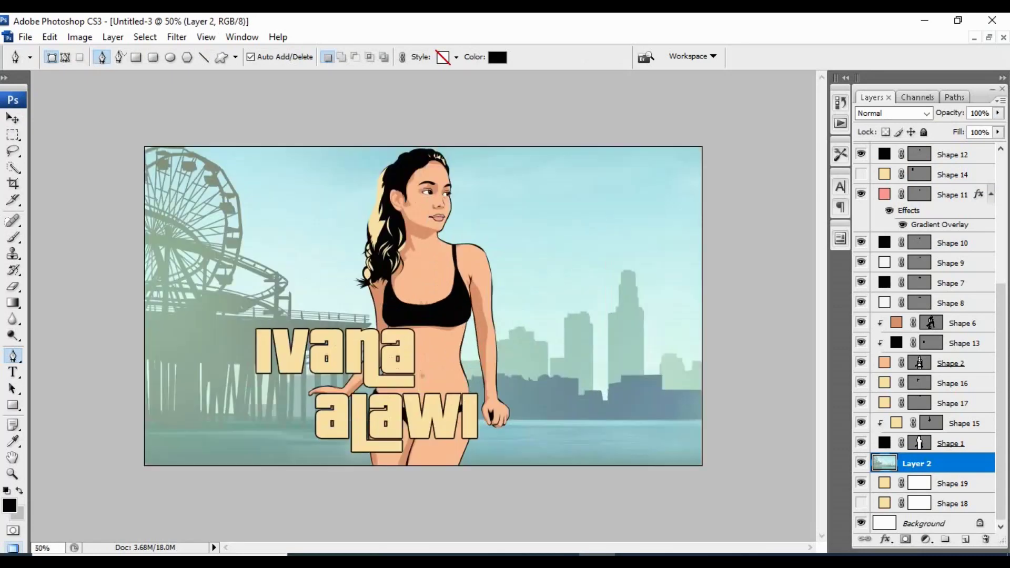
key(ctrl+plus)
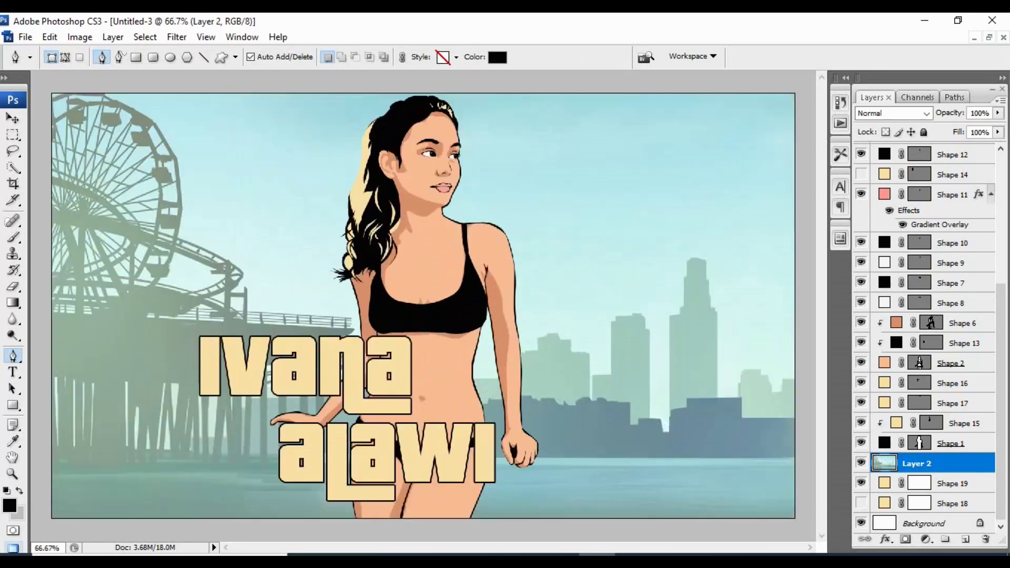
key(ctrl+minus)
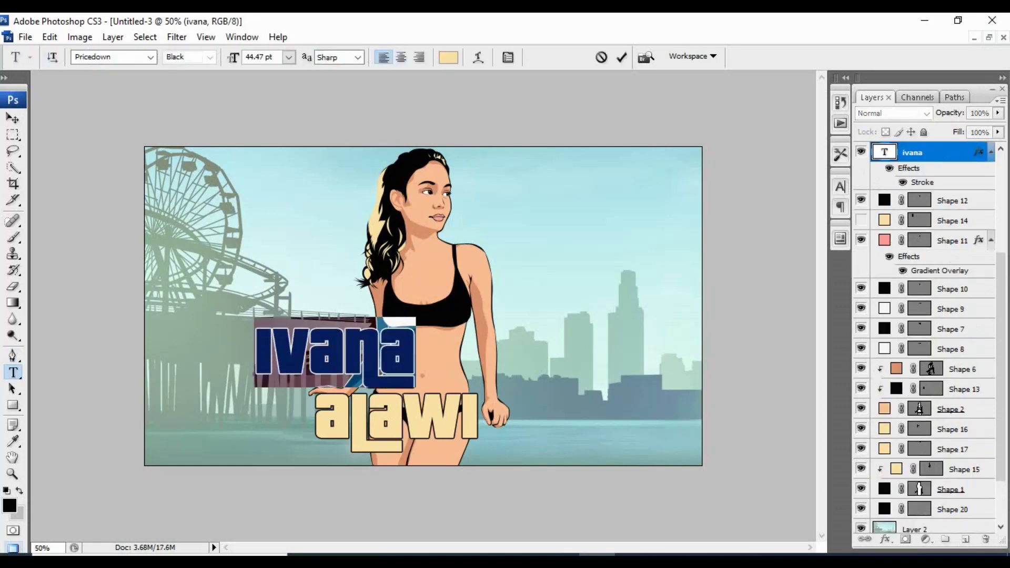
Recolour the ivana text near-white (f5fafa).
click(448, 57)
click(526, 158)
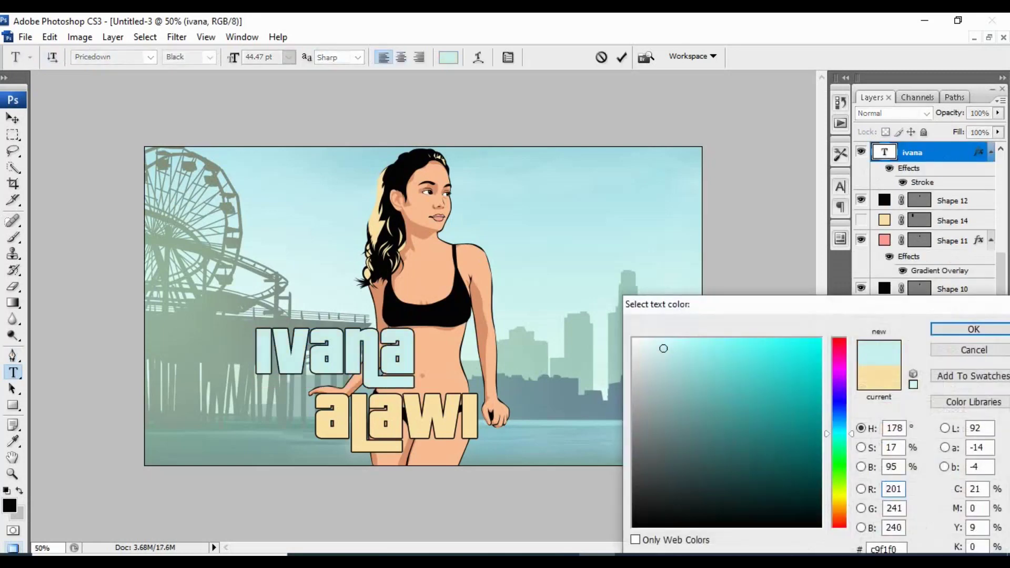
drag(663, 348, 636, 342)
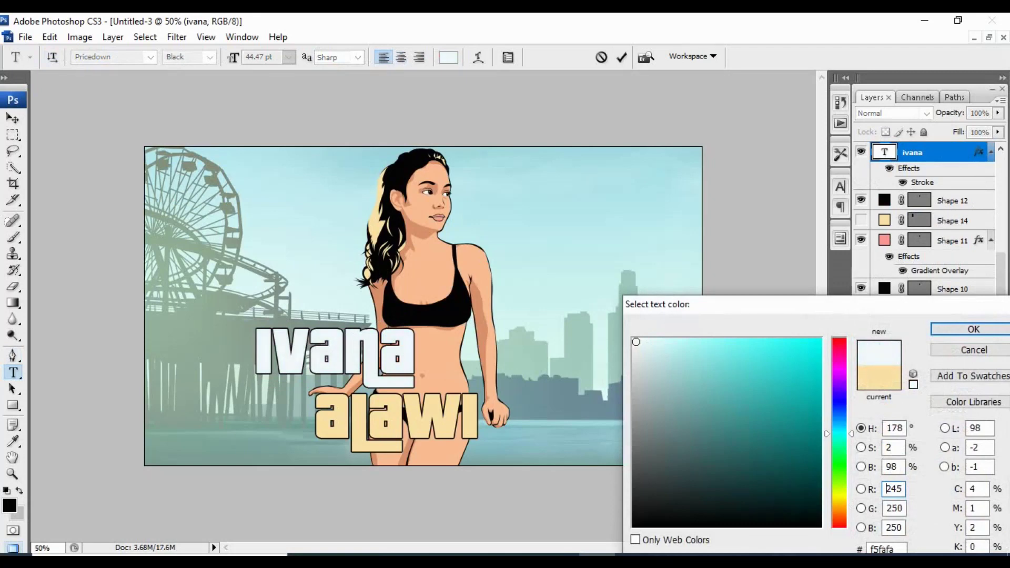
key(Return)
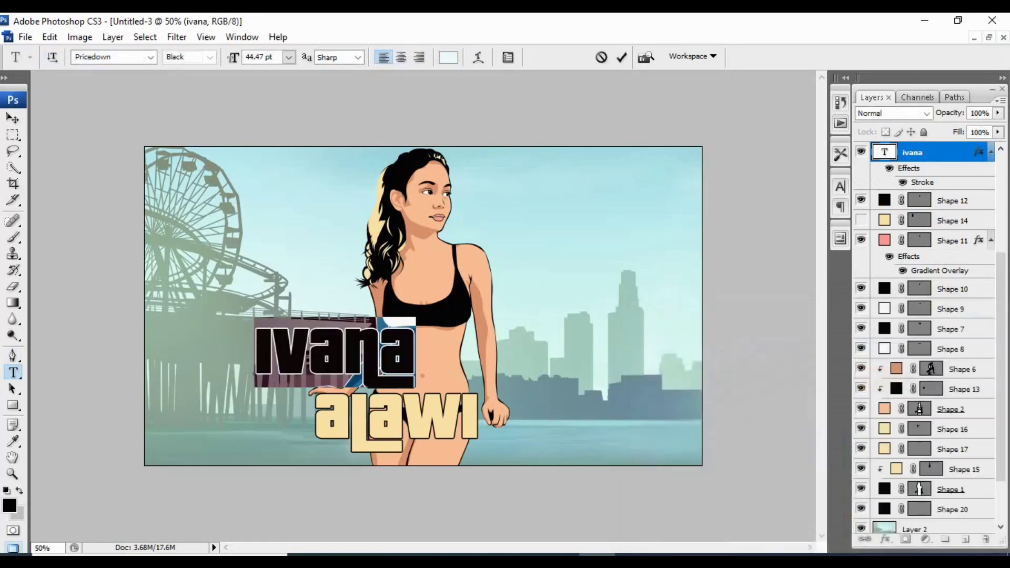
key(ctrl+Return)
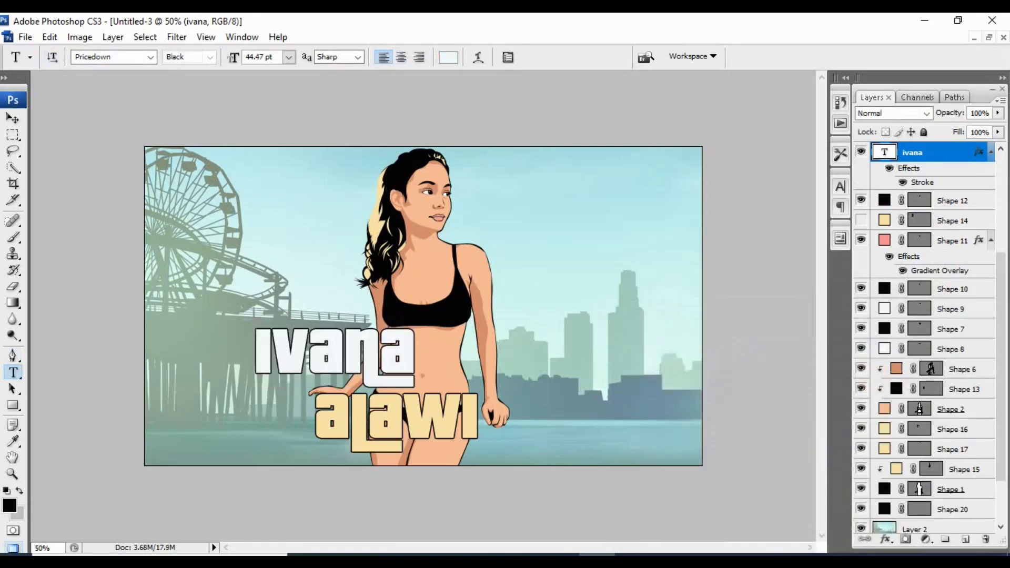
Remove a stray letter from the ivana text and recheck its colour.
click(405, 371)
text(t)
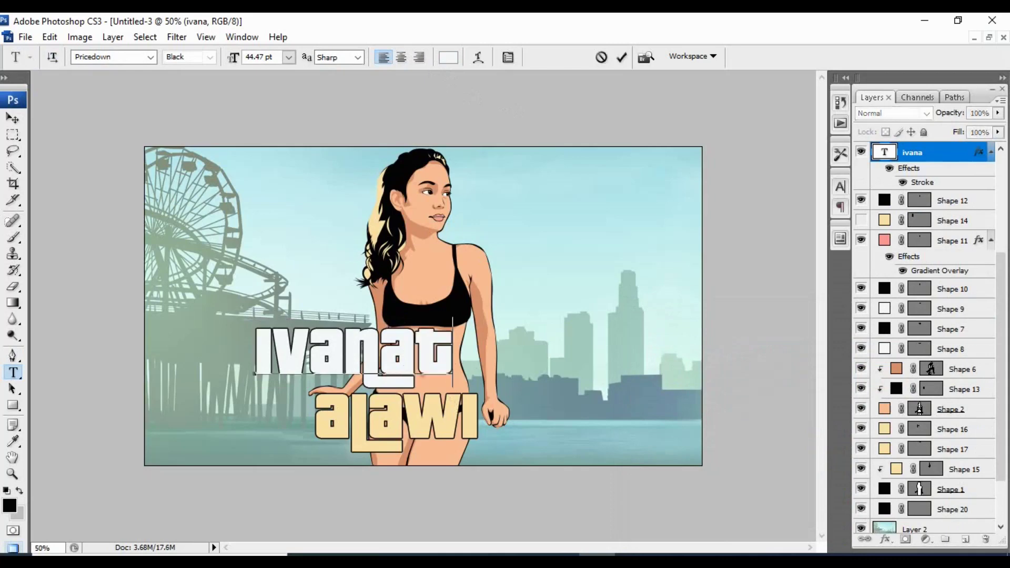
key(BackSpace)
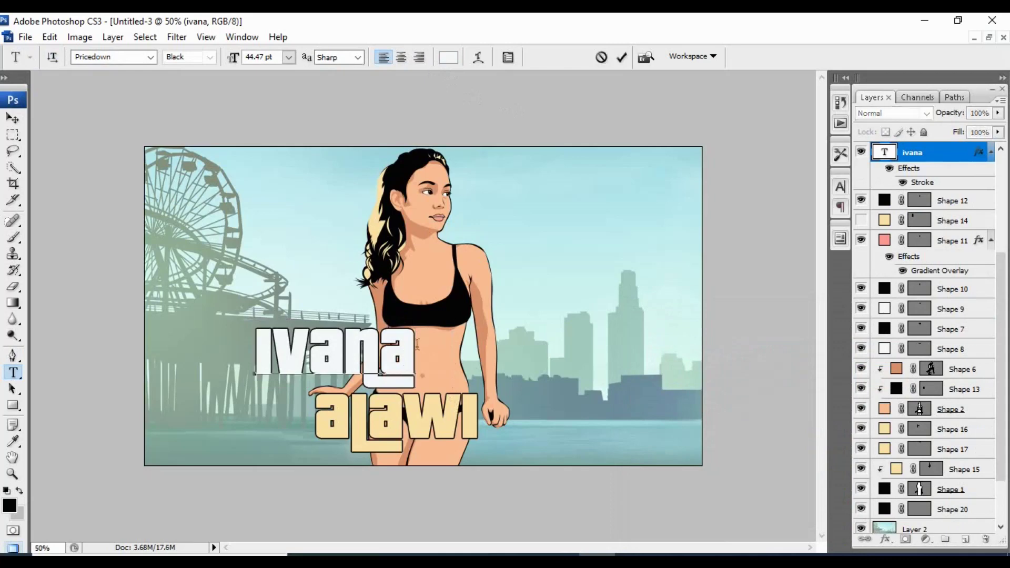
key(ctrl+a)
click(448, 57)
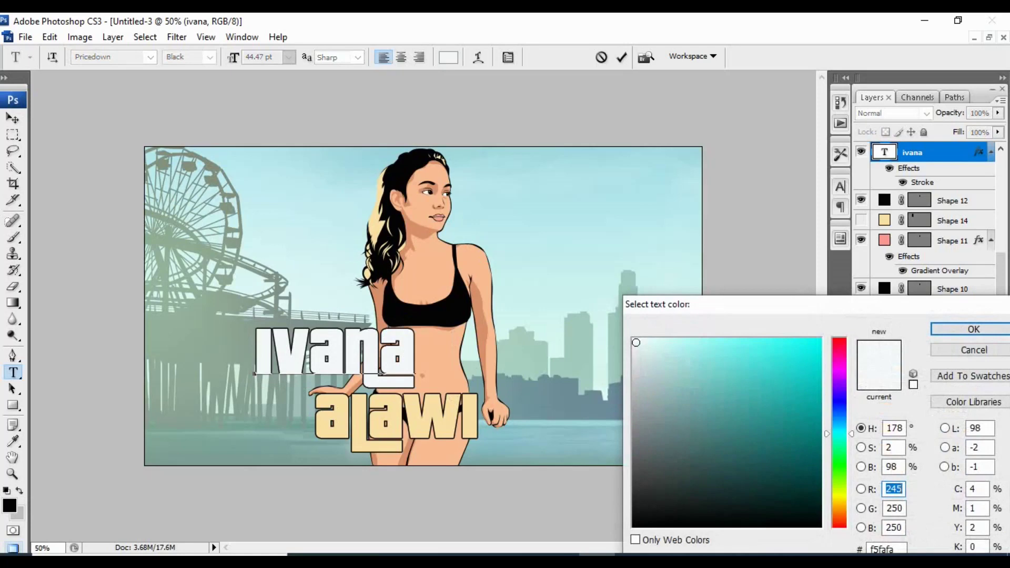
key(Return)
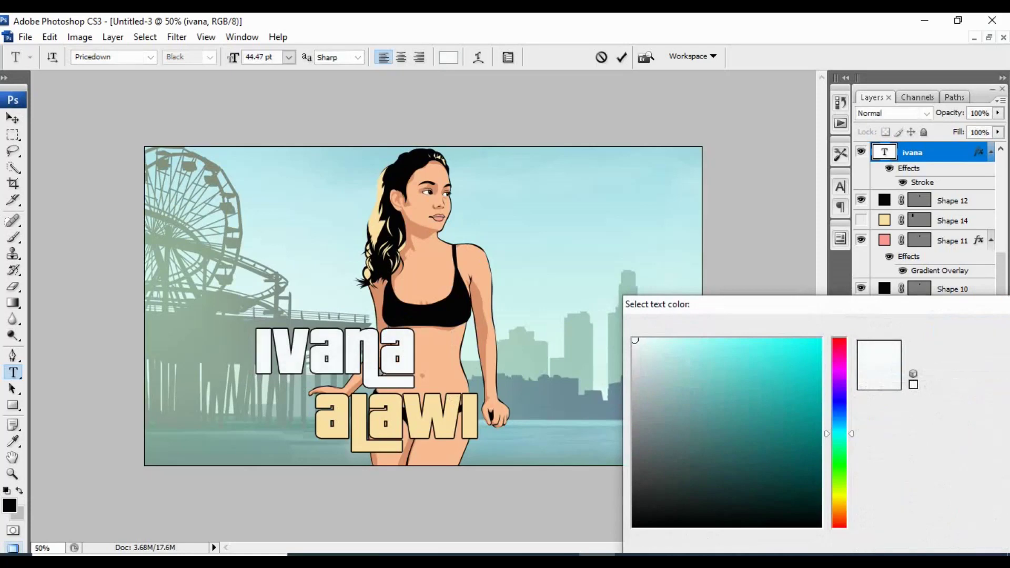
click(952, 201)
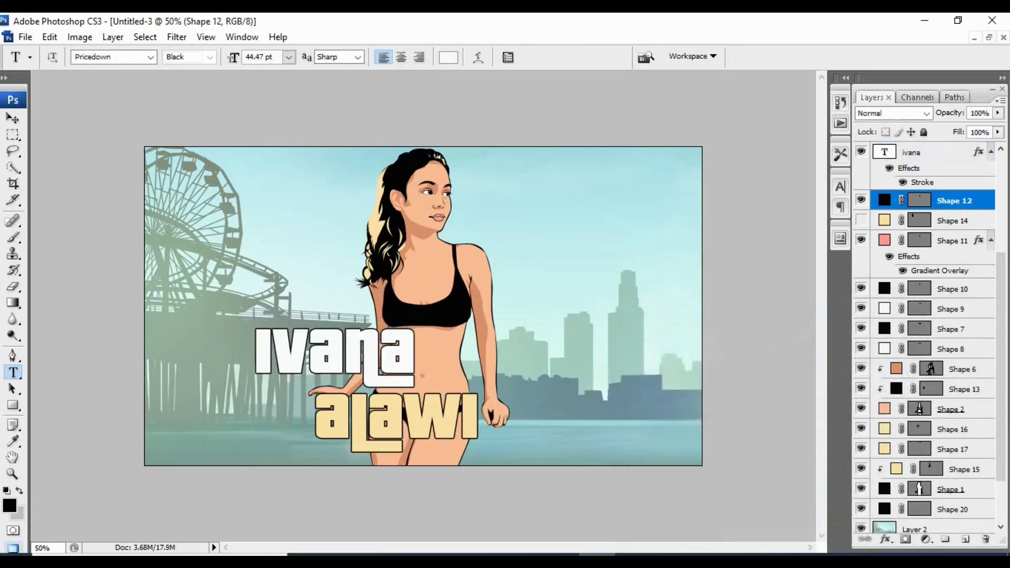
scroll(926, 210, up, 2)
Recolour the alawi text white.
click(926, 165)
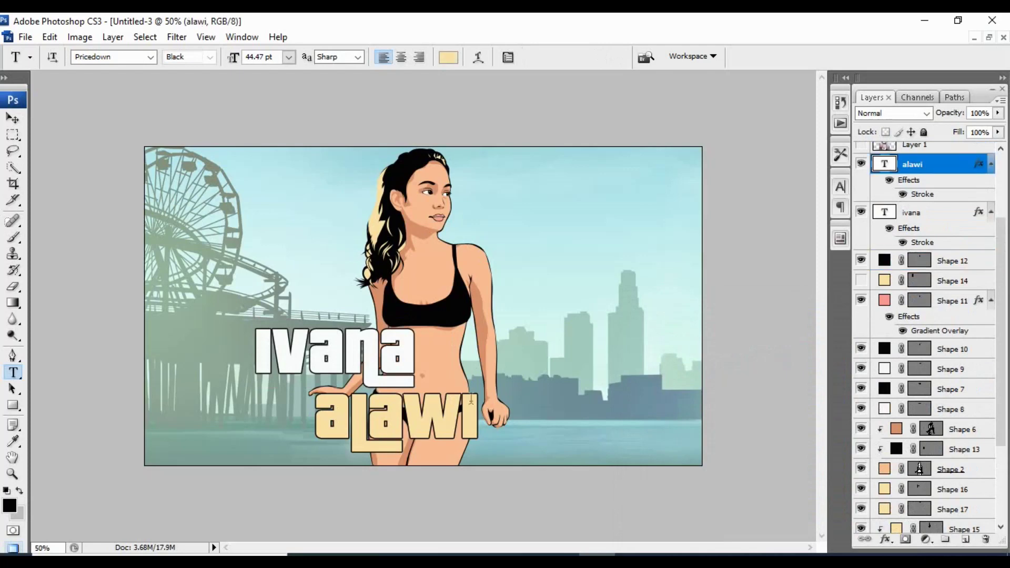
double_click(473, 415)
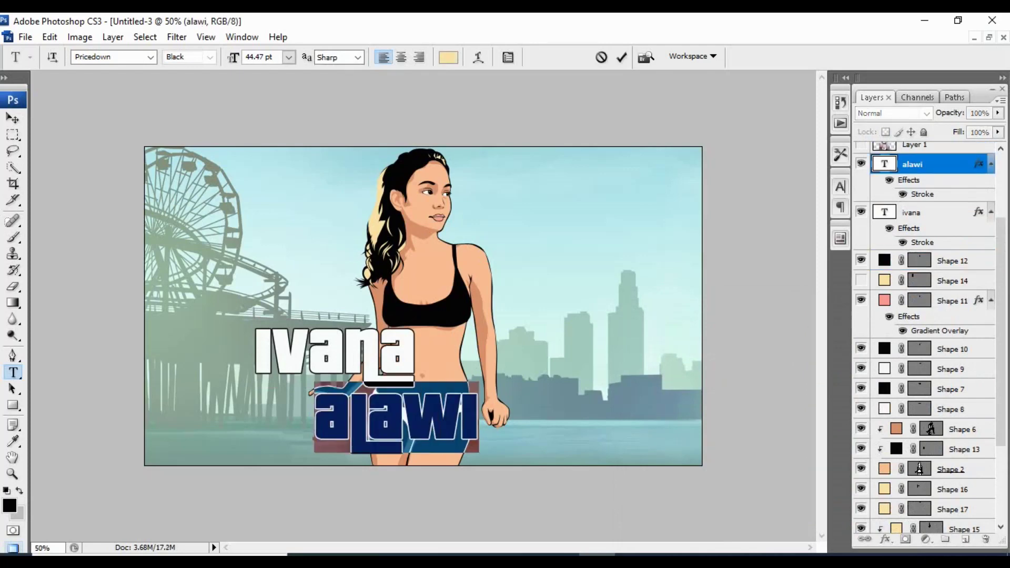
click(448, 57)
click(632, 337)
click(970, 329)
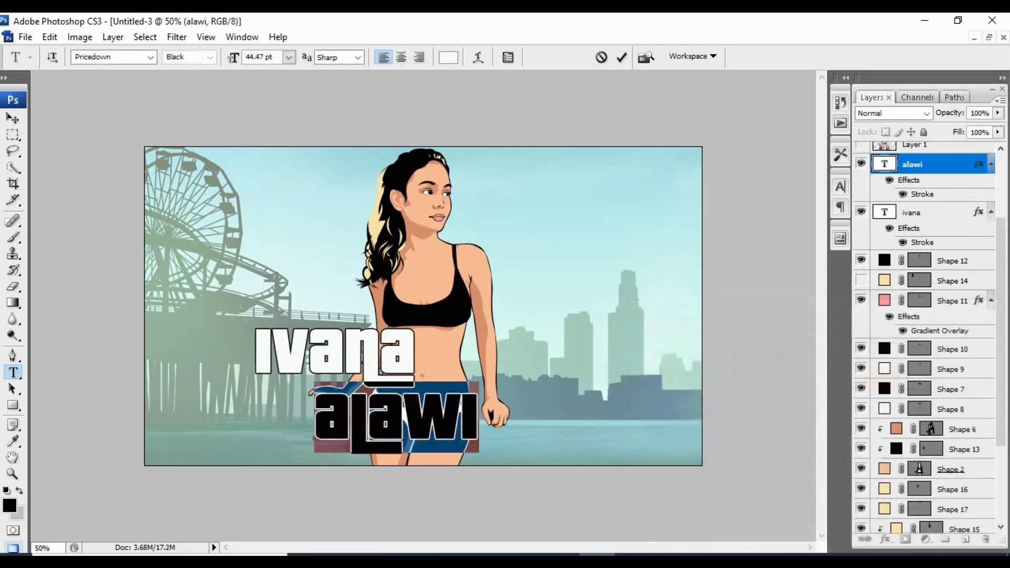
key(ctrl+Return)
Nudge alawi right, then move ivana and alawi together slightly right and down.
key(v)
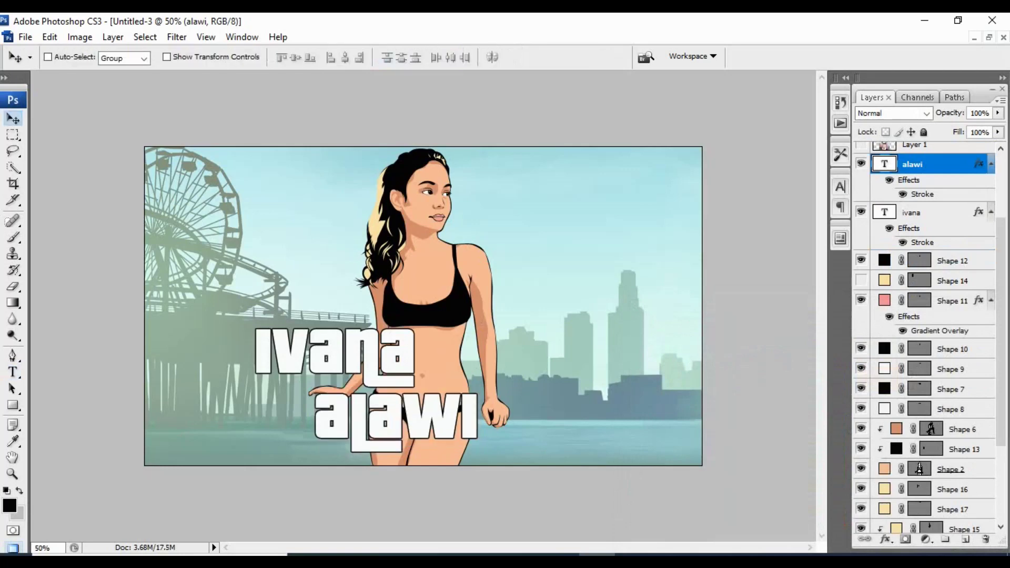
key(shift+Right)
key(shift+Right)
key(shift+Right)
key(shift+Right)
key(shift+Right)
key(shift+Right)
key(shift+Right)
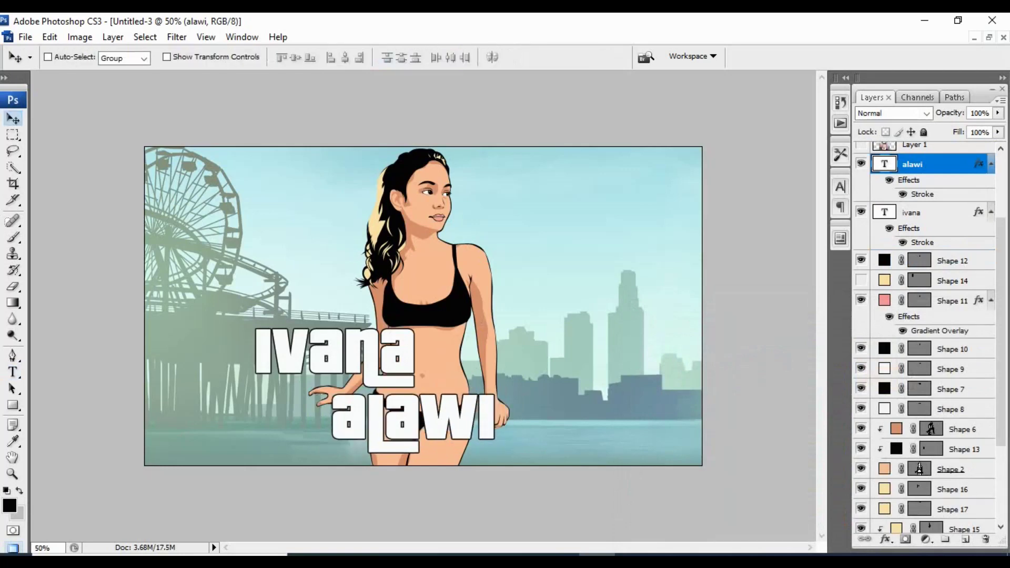
key(shift+alt+bracketleft)
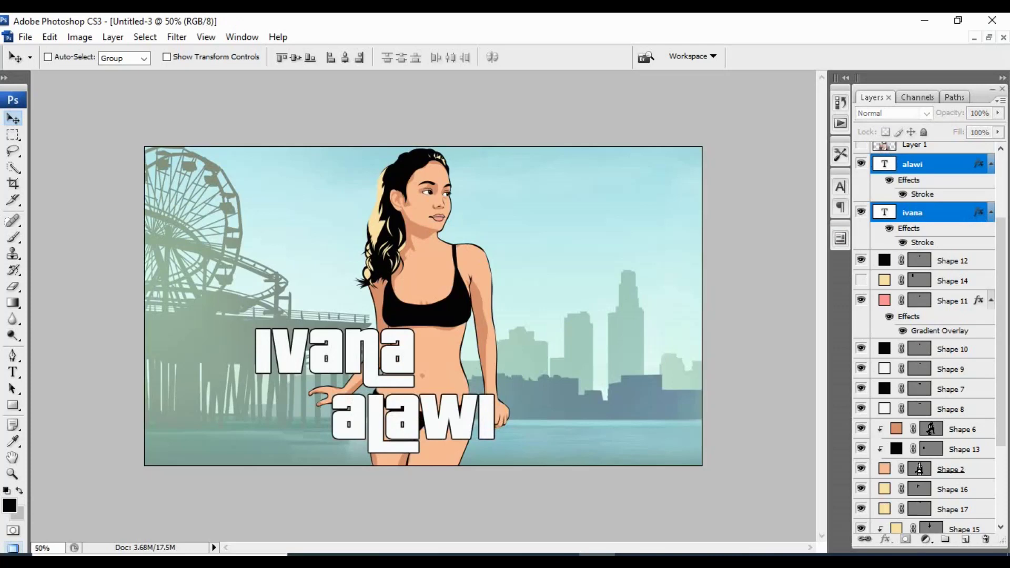
key(shift+Right)
key(shift+Right)
key(shift+Right)
key(shift+Right)
key(shift+Right)
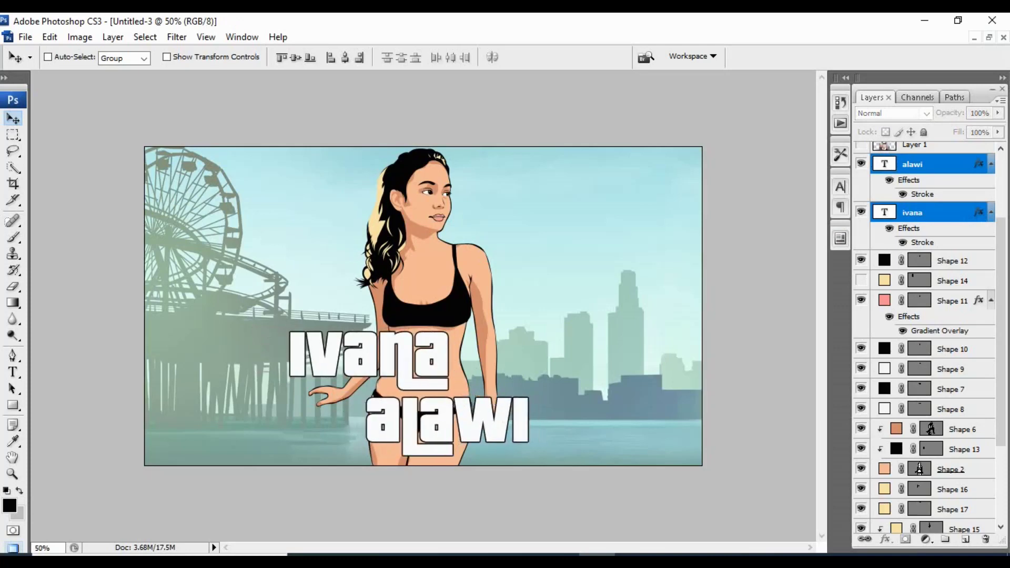
key(shift+Right)
key(shift+Left)
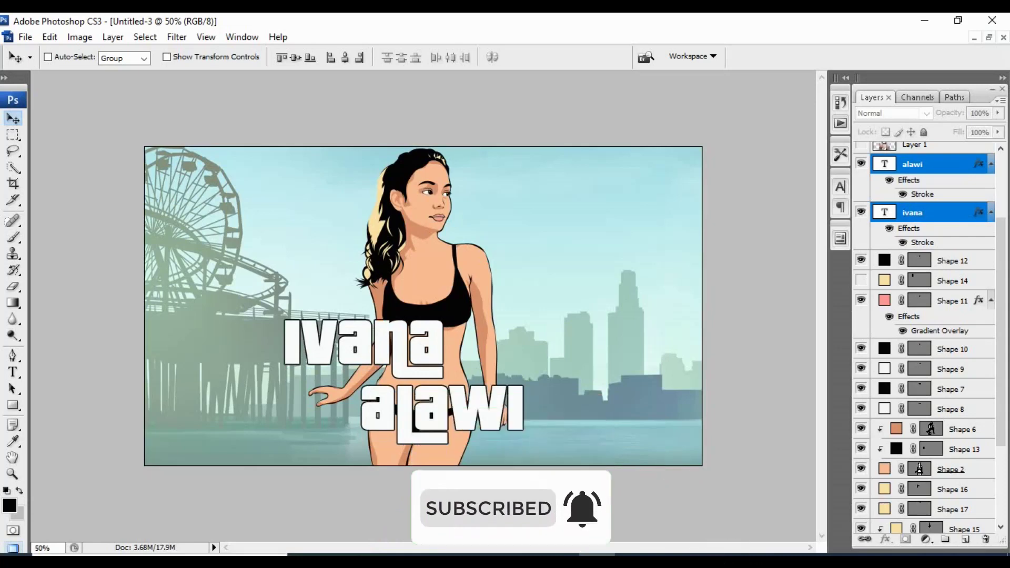
drag(405, 389, 411, 405)
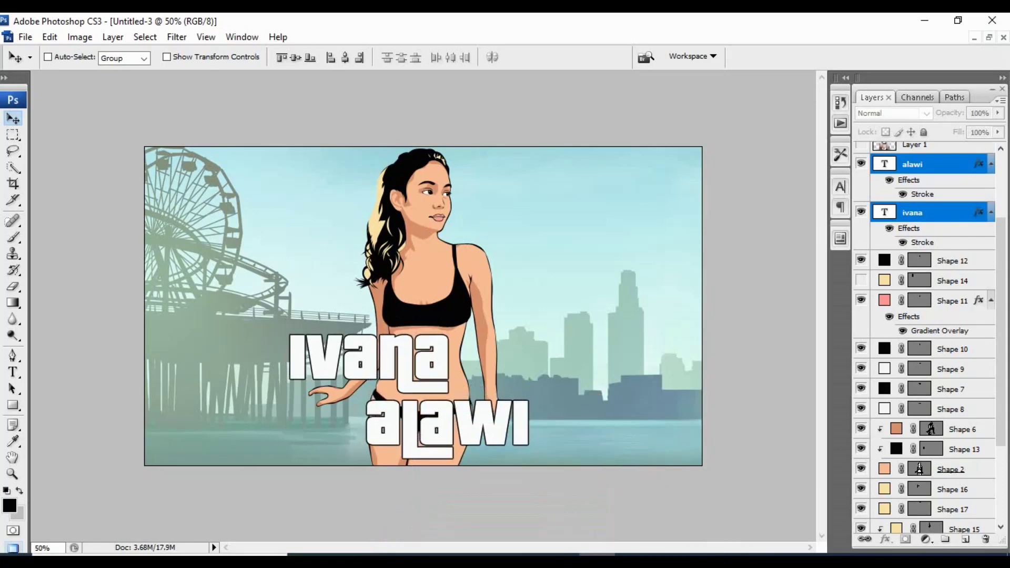
Add a new text layer reading 'pls subscribe'.
key(t)
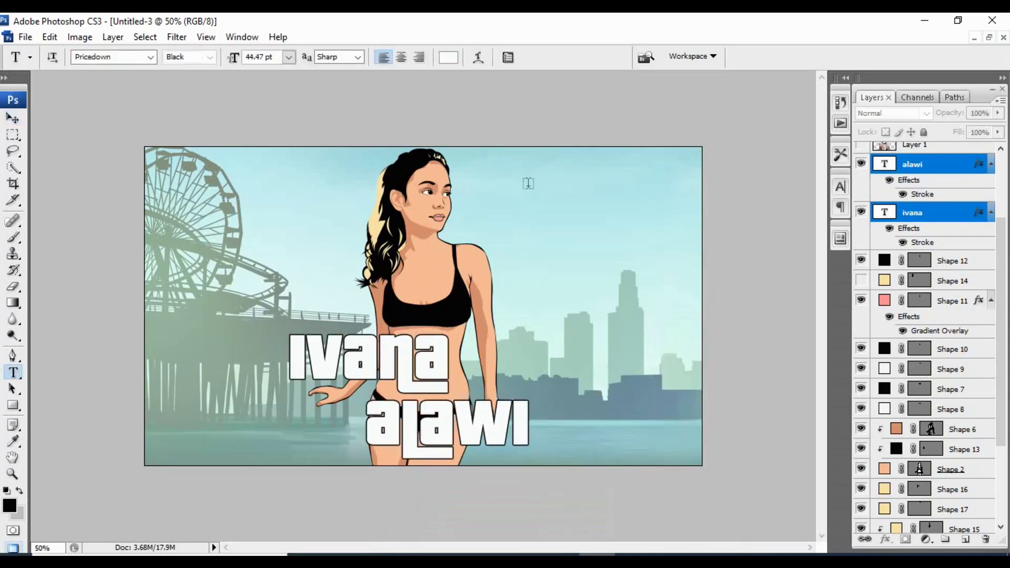
click(528, 183)
text(p)
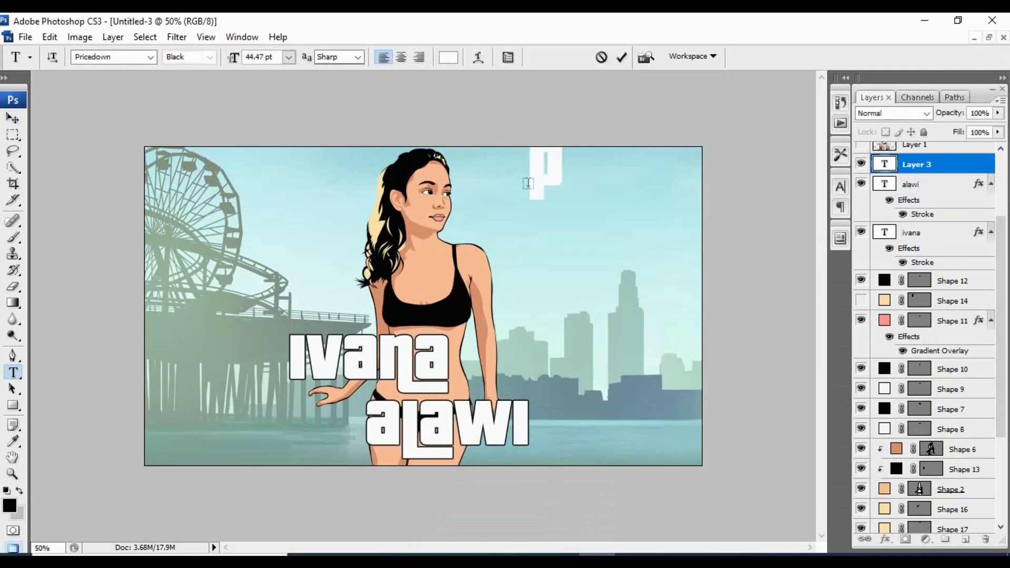
key(Escape)
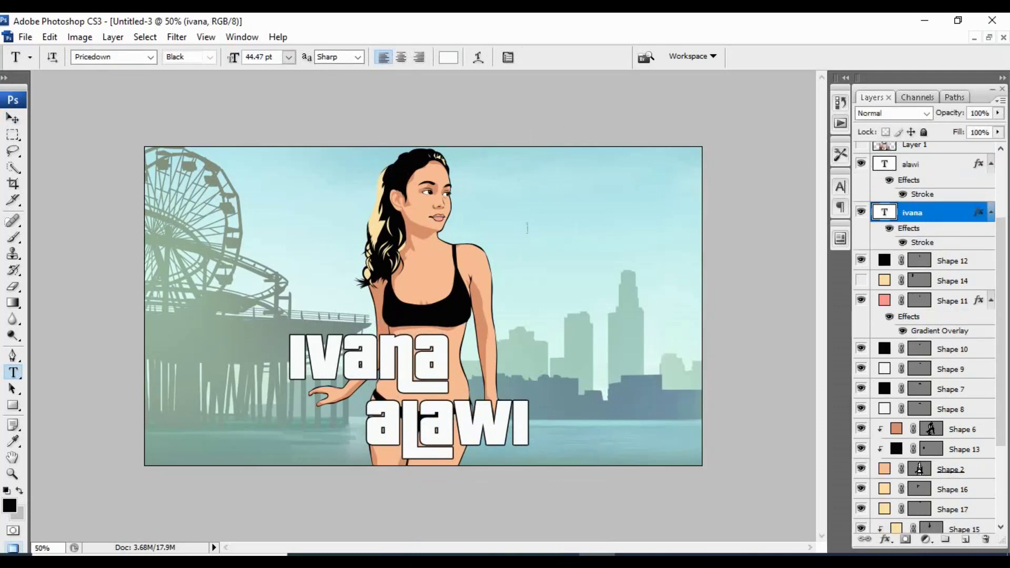
click(498, 229)
text(pa)
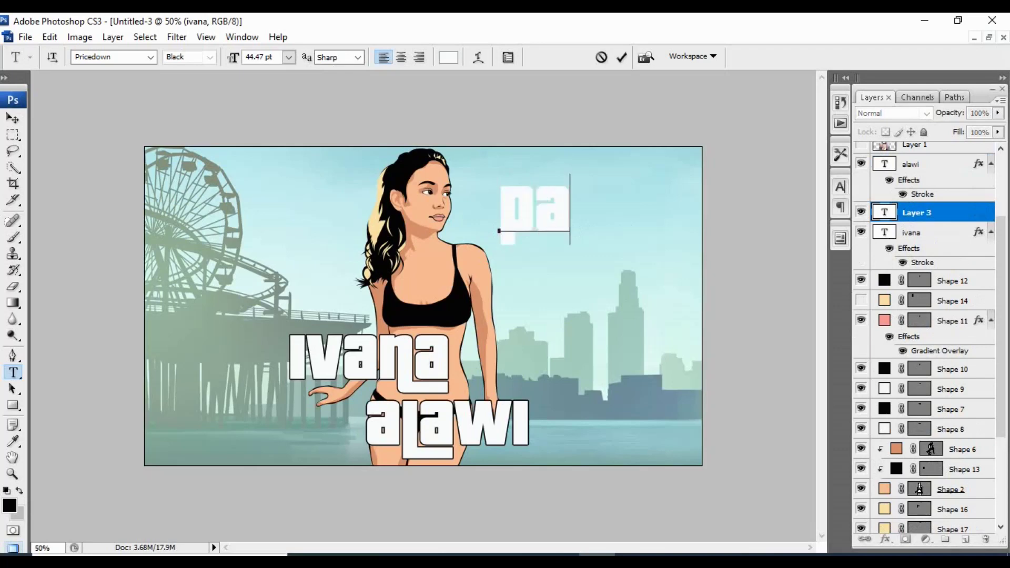
key(BackSpace)
text(ls s)
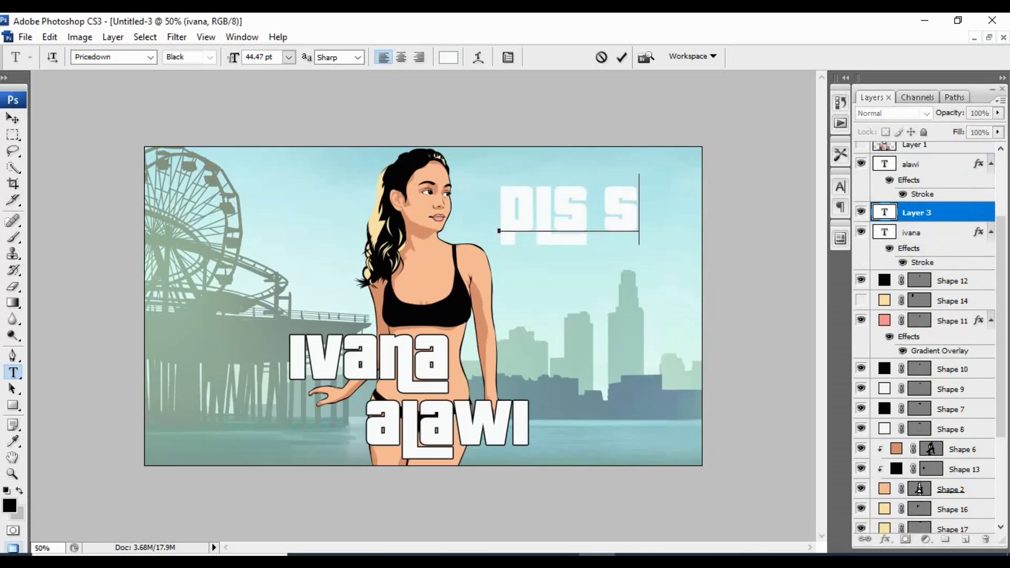
text(ubcr)
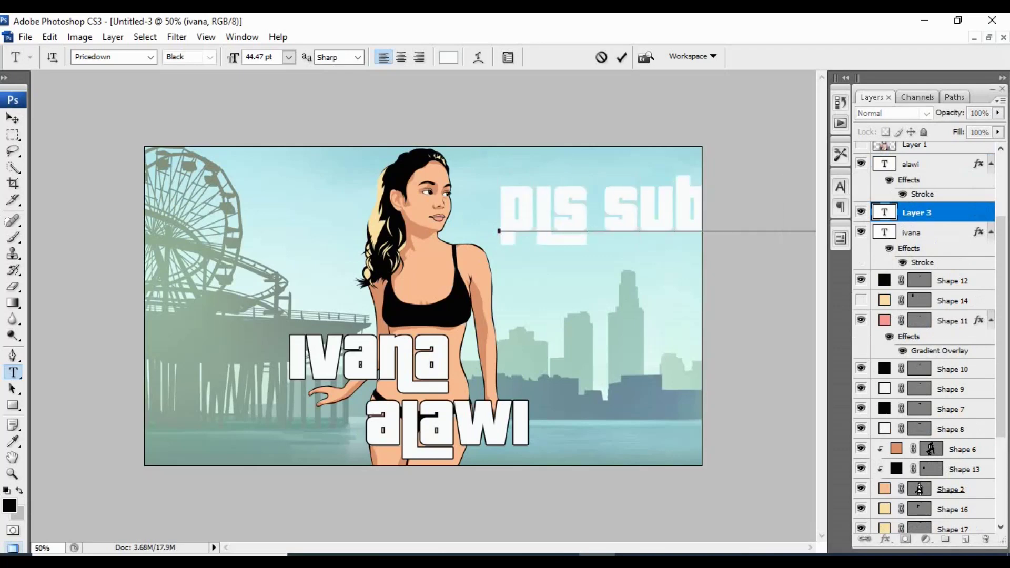
key(ctrl+Return)
Move 'pls subscribe' above the names, keeping its text white.
key(v)
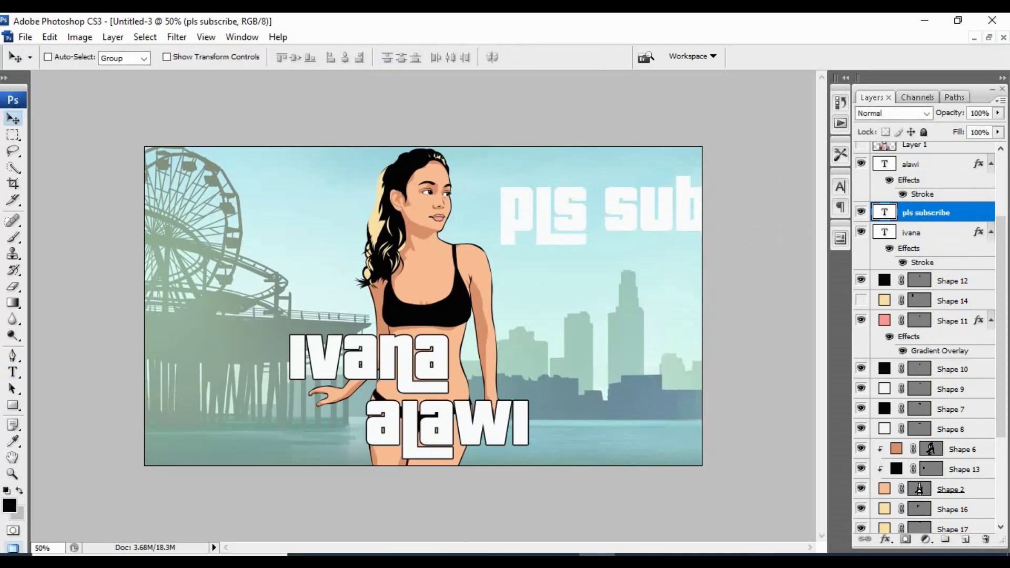
mouse_move(605, 210)
mouse_down()
mouse_move(352, 213)
mouse_move(306, 227)
mouse_move(318, 255)
mouse_up()
key(t)
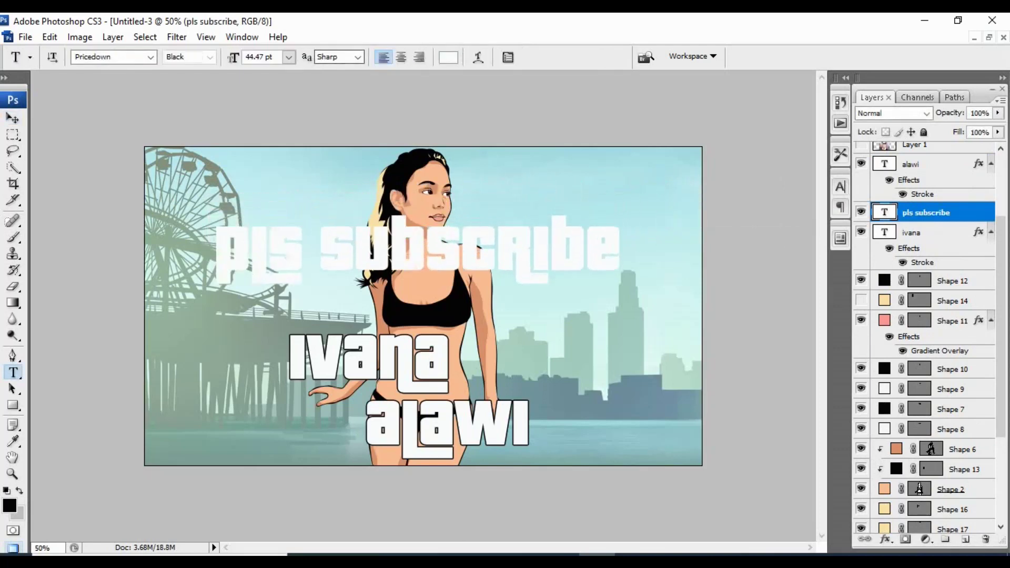
click(323, 56)
click(710, 517)
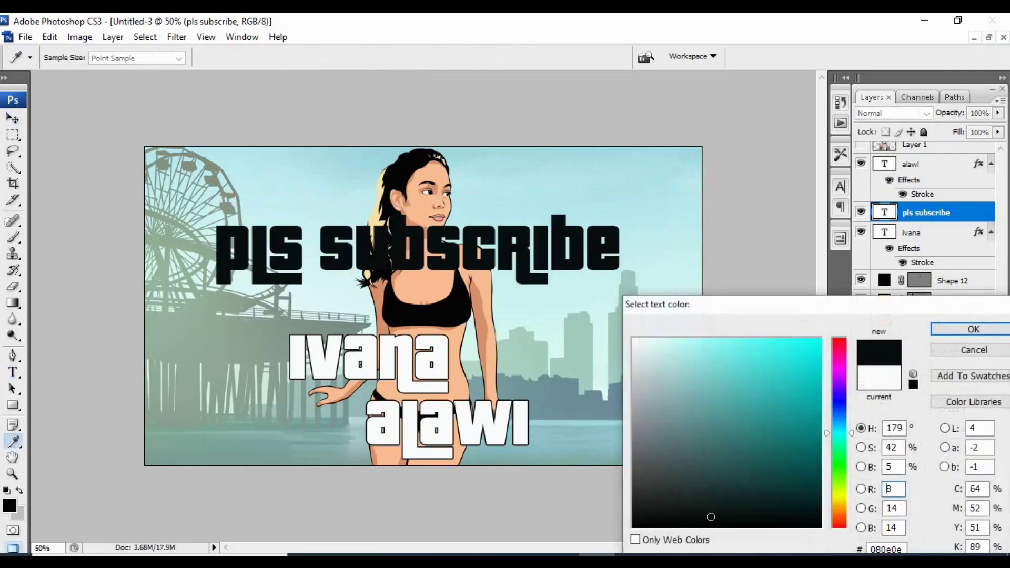
key(Escape)
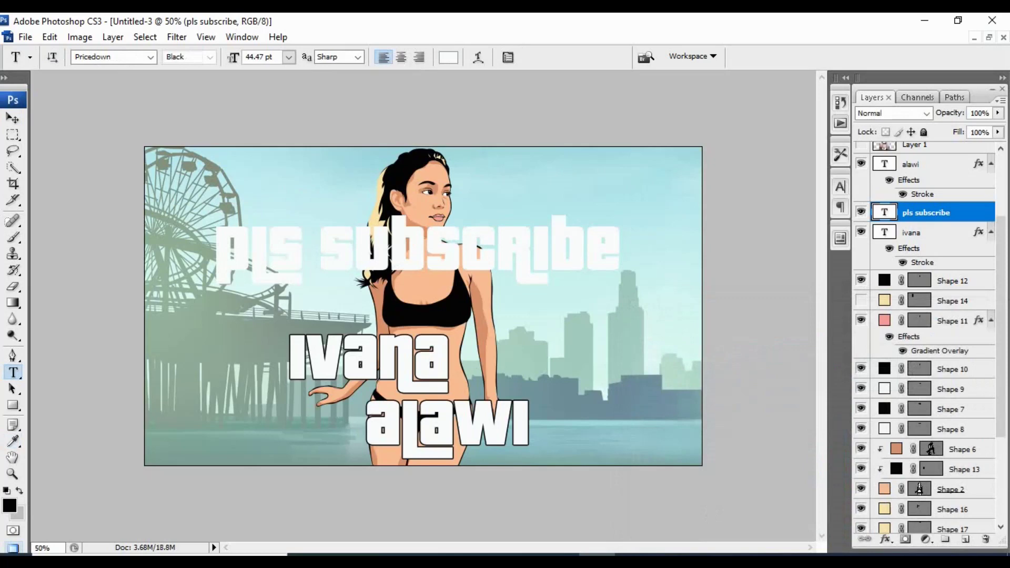
Paste ivana's stroke style onto 'pls subscribe' and shift it slightly right and down.
right_click(925, 232)
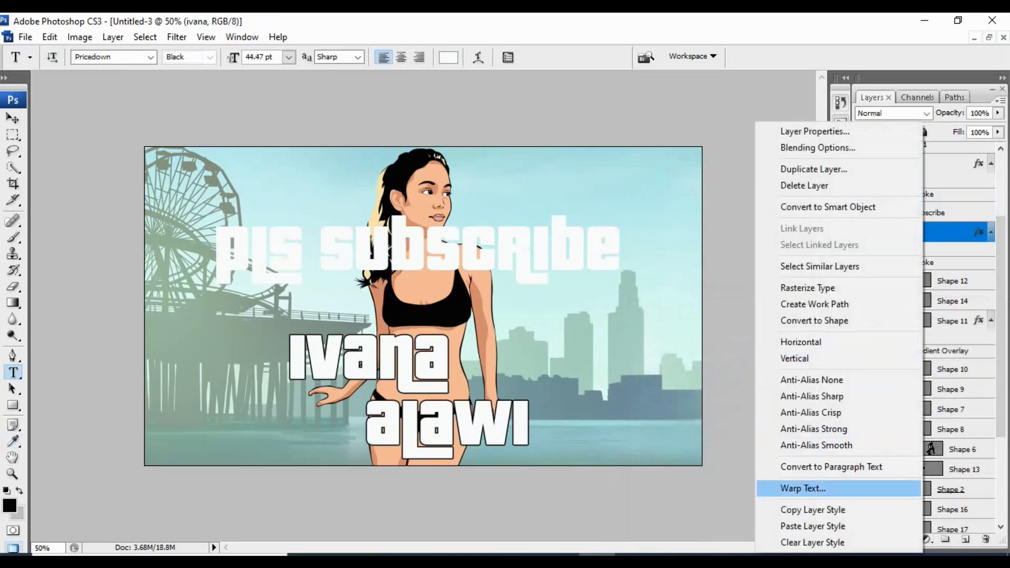
click(812, 510)
right_click(926, 213)
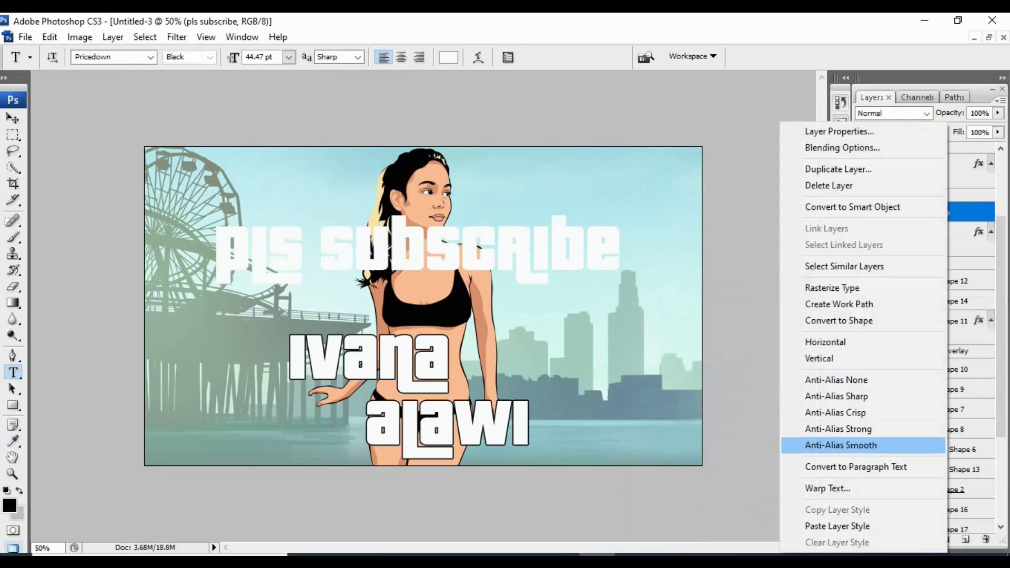
click(837, 525)
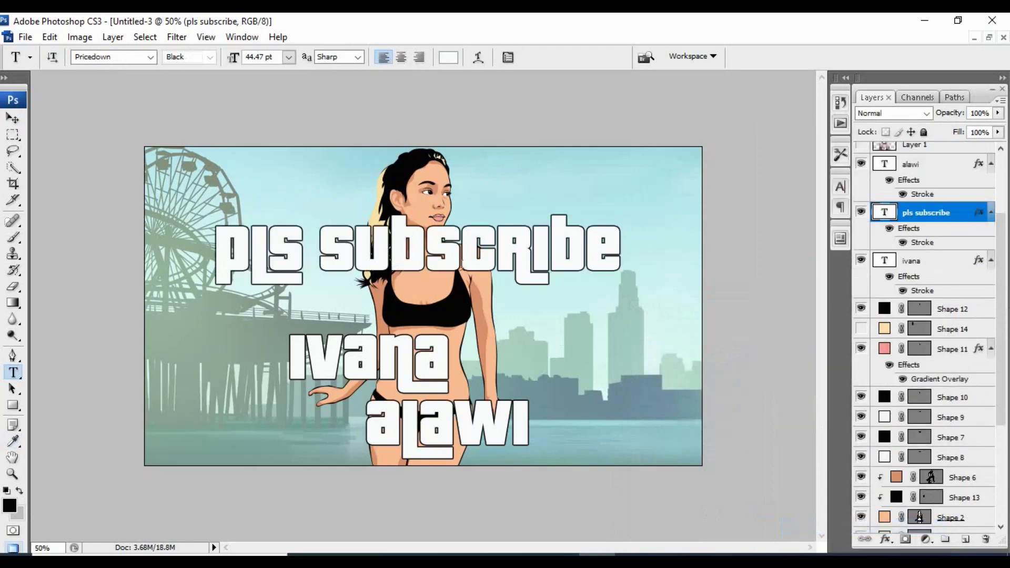
key(v)
drag(483, 240, 490, 261)
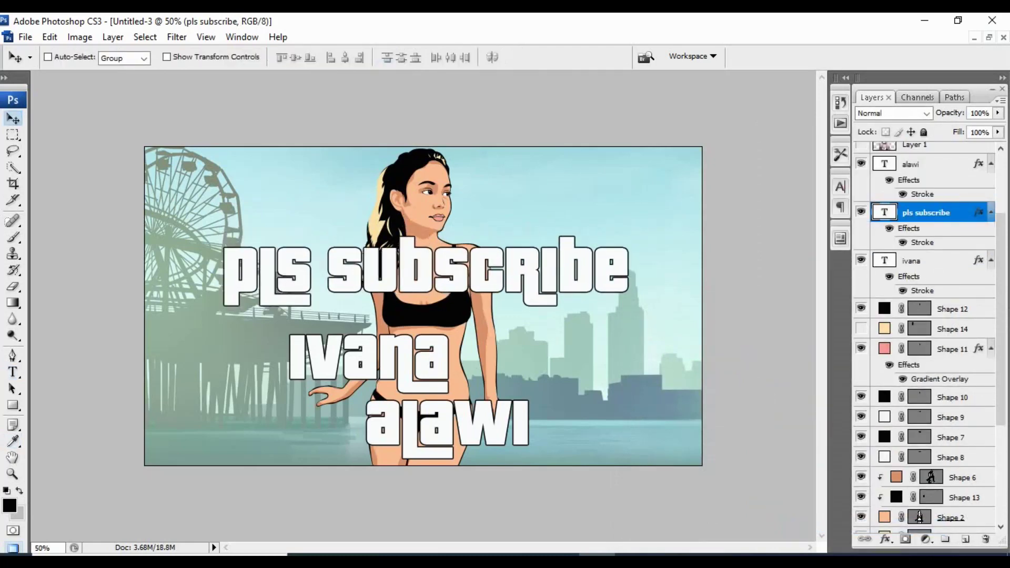
Toggle the pls subscribe layer's visibility off, on, then off again.
click(860, 212)
click(861, 212)
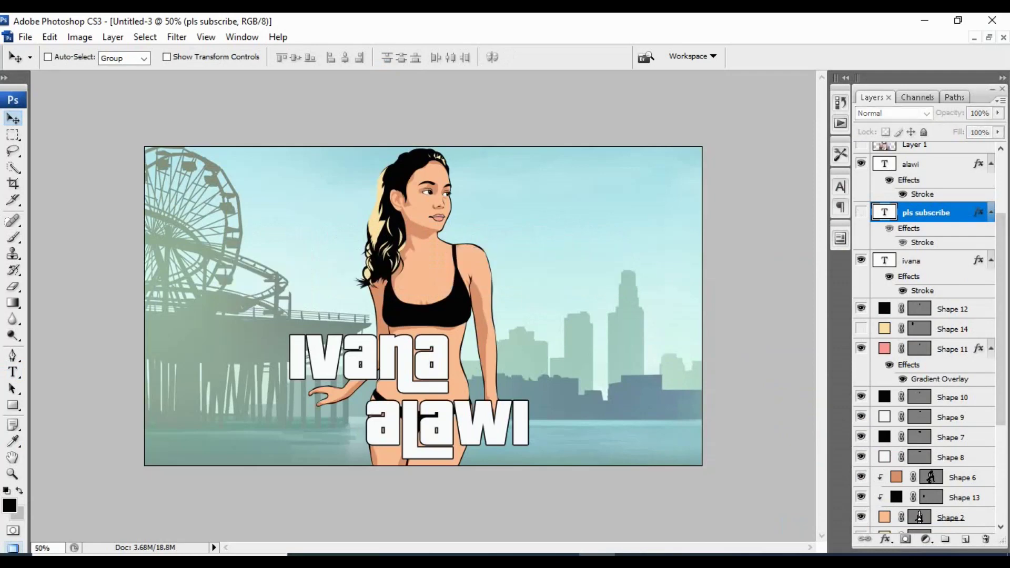
click(860, 211)
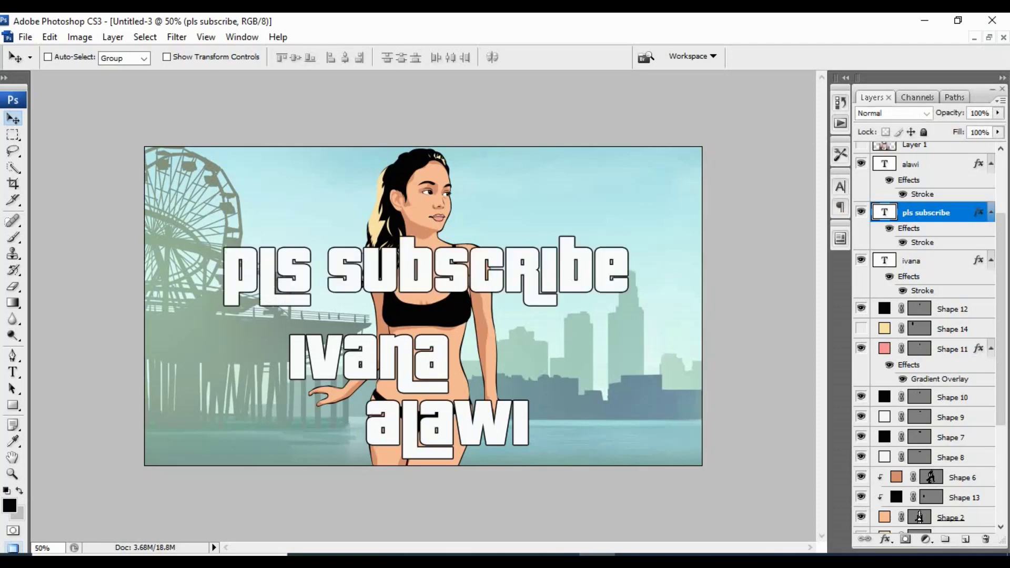
click(861, 211)
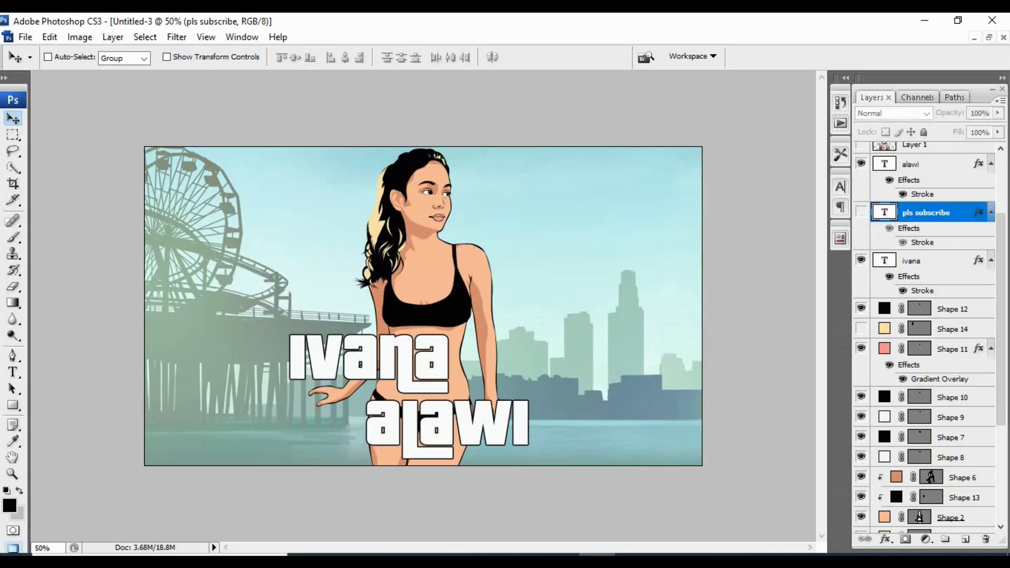